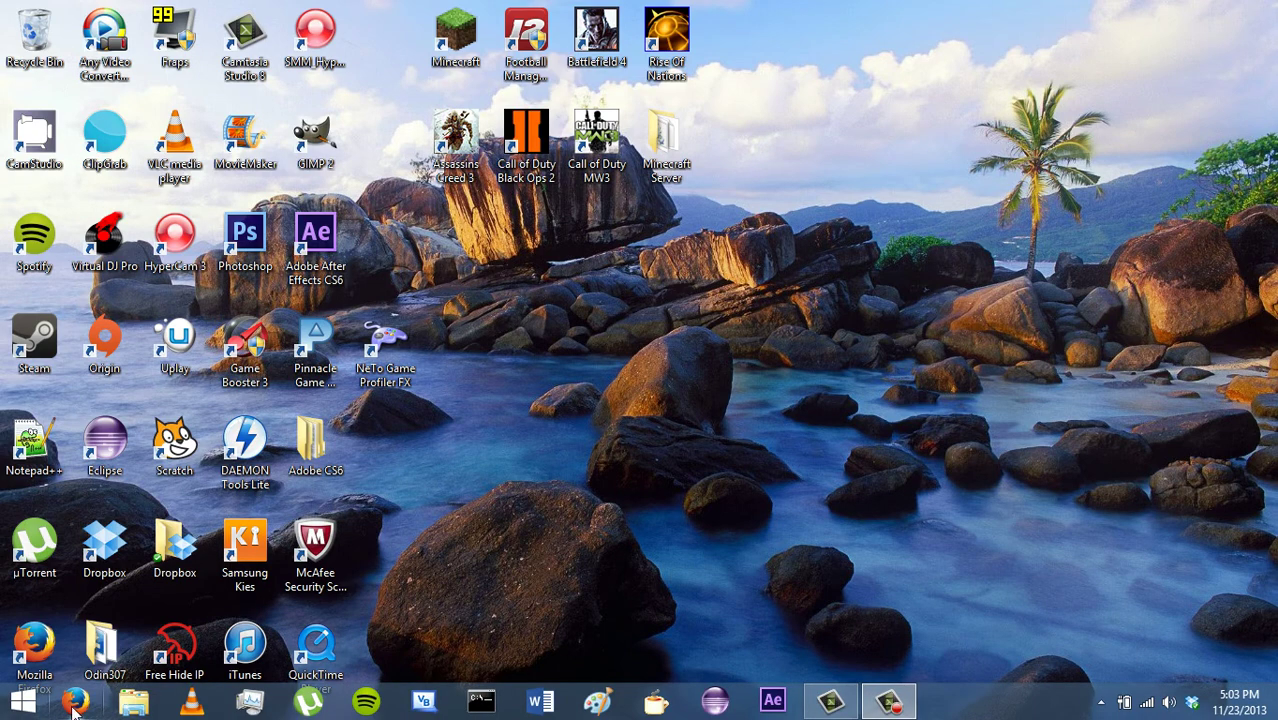
- Launch Firefox from the taskbar so it opens on the Google home page
left_click(74, 703)
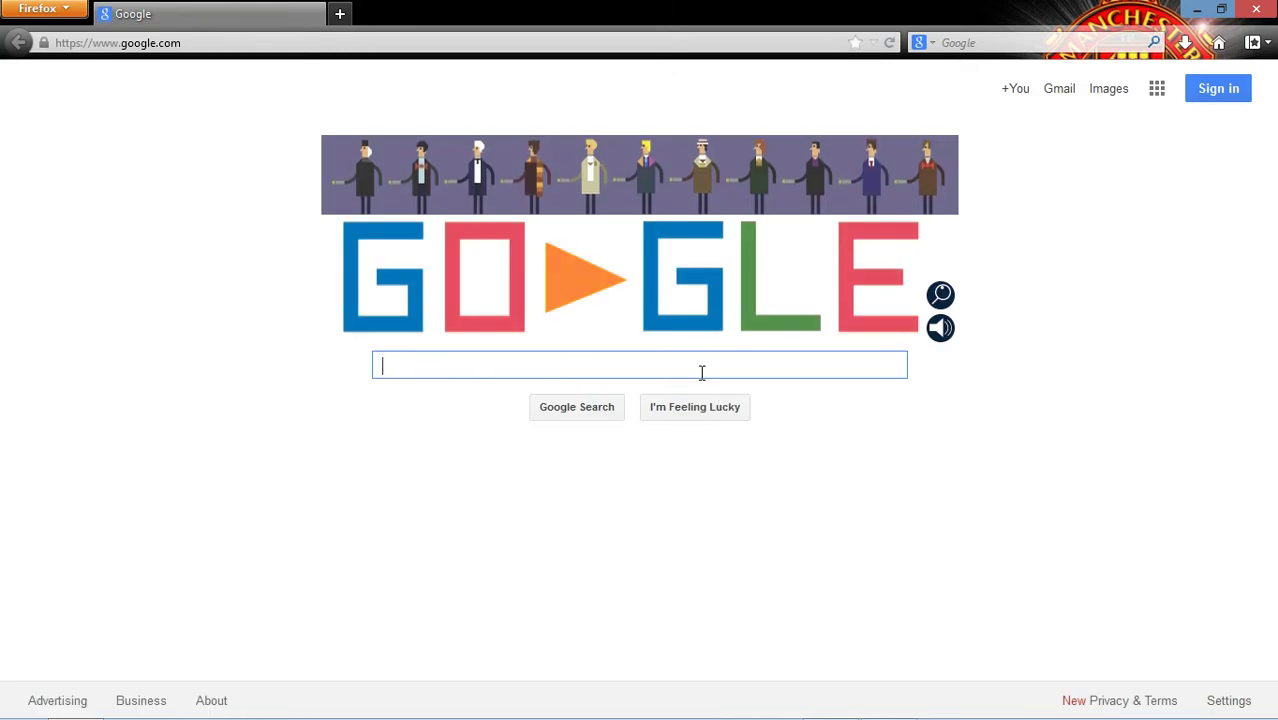
- Search Google for 'attribute changer' and bring up the PETGES.LU result's link options
type("at")
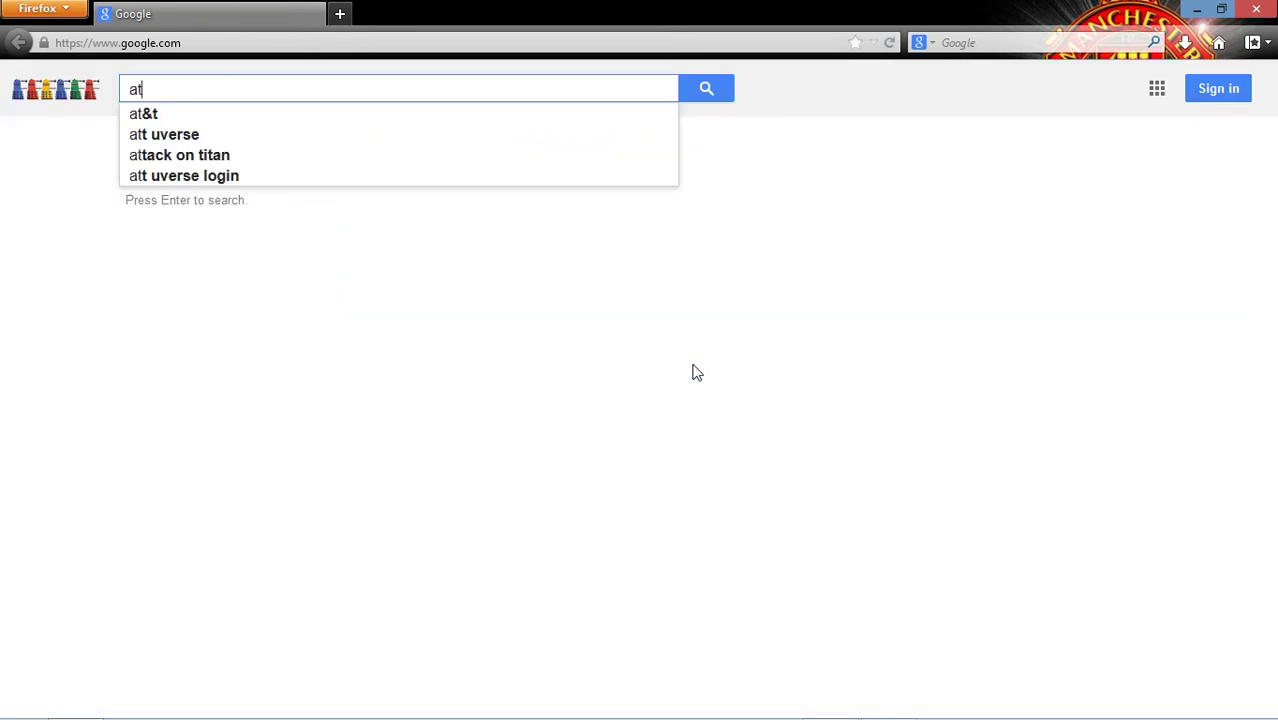
type("tri")
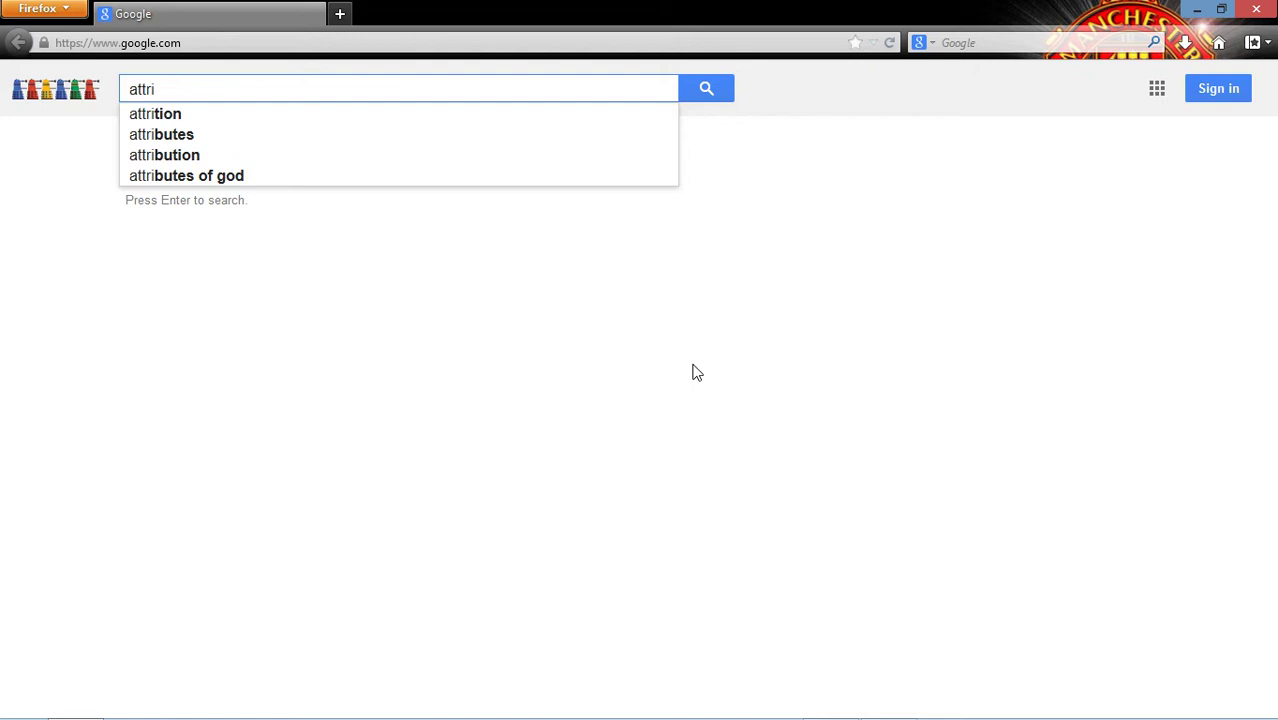
type("bute chan")
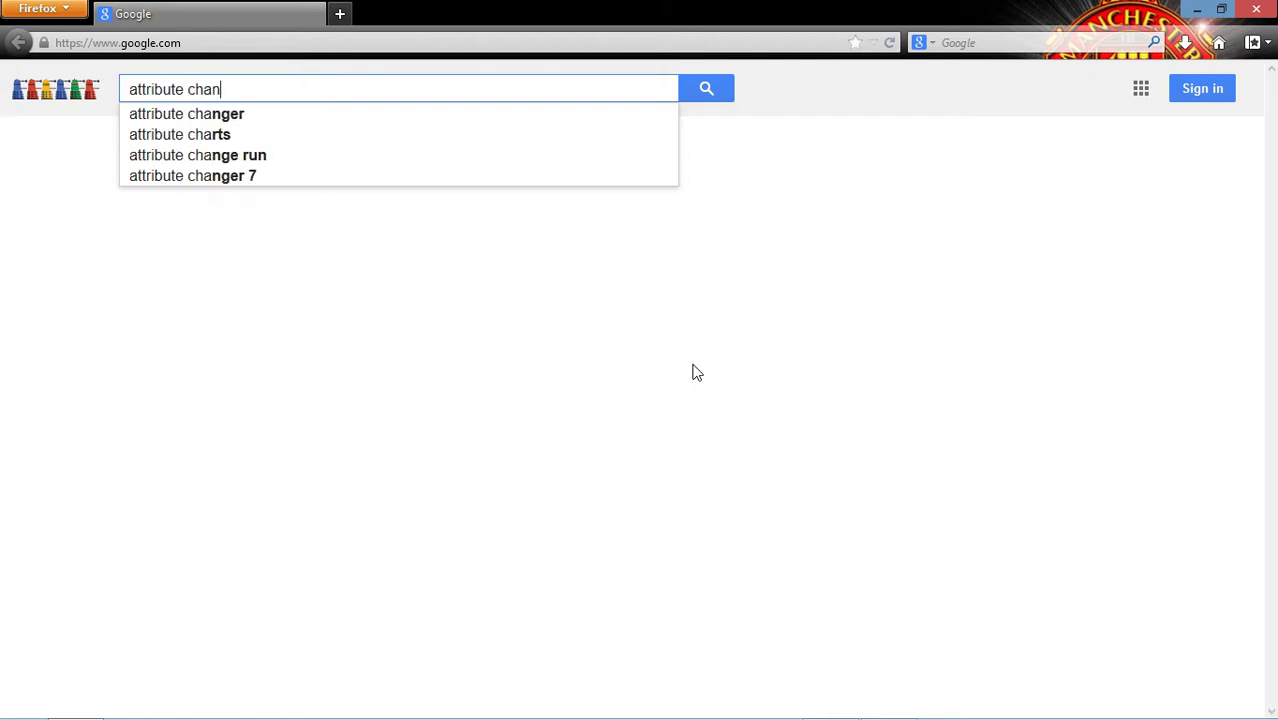
type("ger")
key("Return")
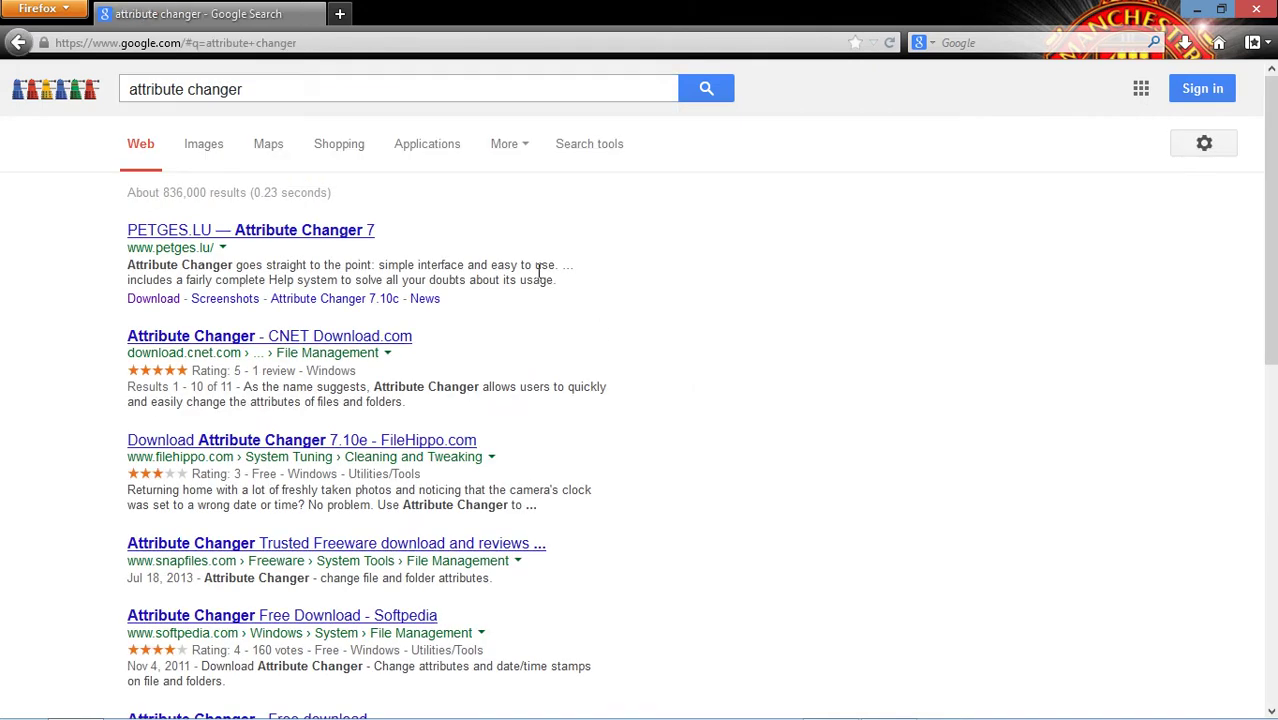
right_click(347, 236)
- Open the PETGES.LU Attribute Changer 7 page in a new tab and go to its DOWNLOAD page
left_click(365, 244)
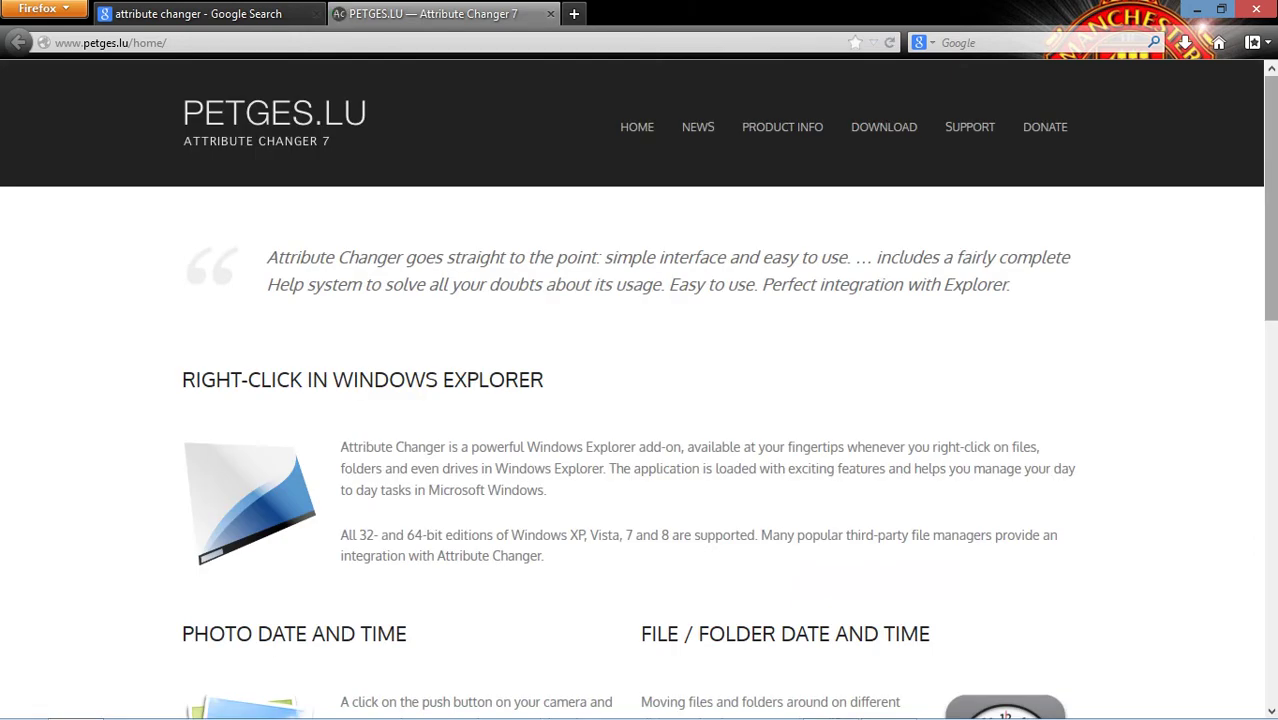
scroll(639, 390, "down", 5)
scroll(639, 390, "down", 8)
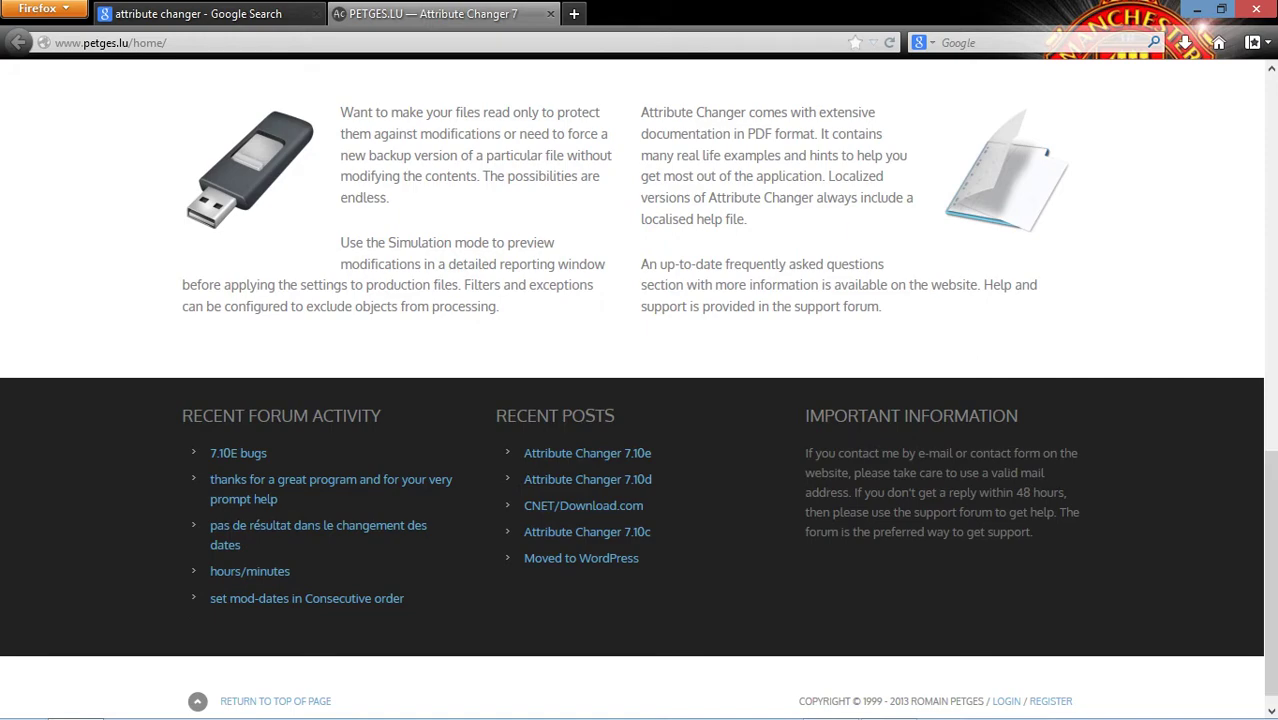
scroll(639, 390, "up", 9)
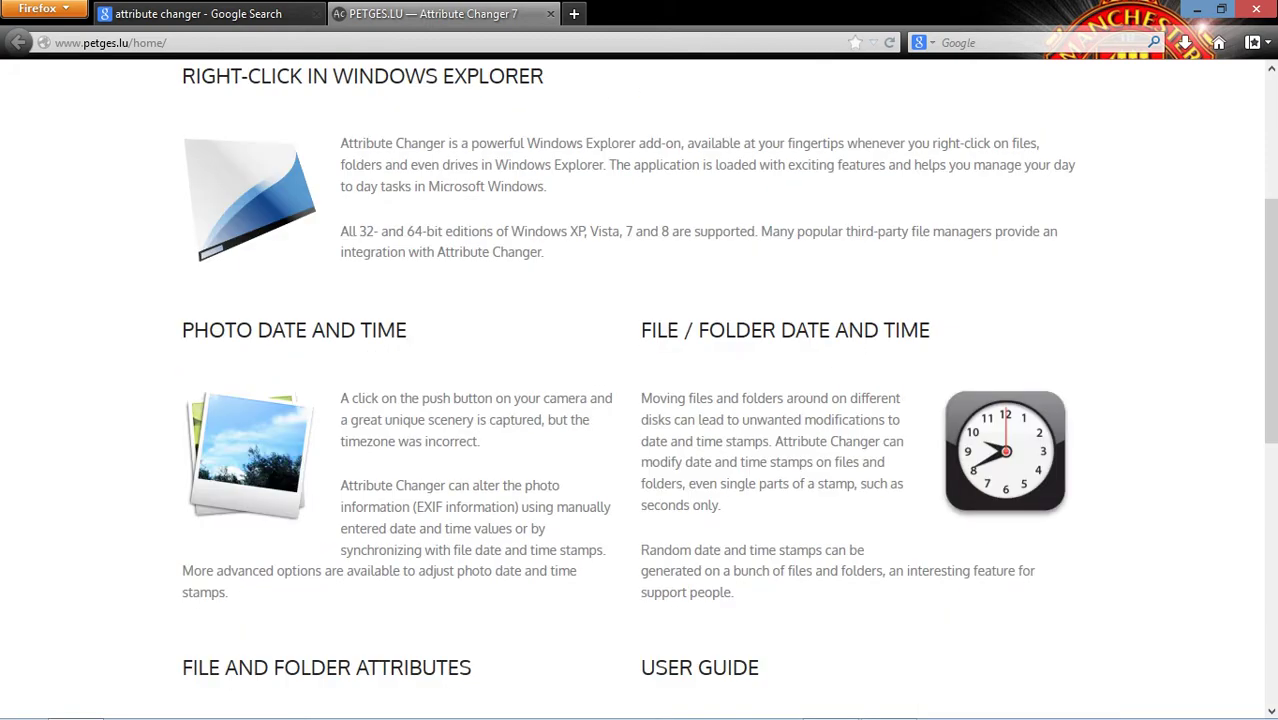
scroll(639, 390, "up", 4)
scroll(639, 390, "down", 6)
scroll(639, 390, "up", 7)
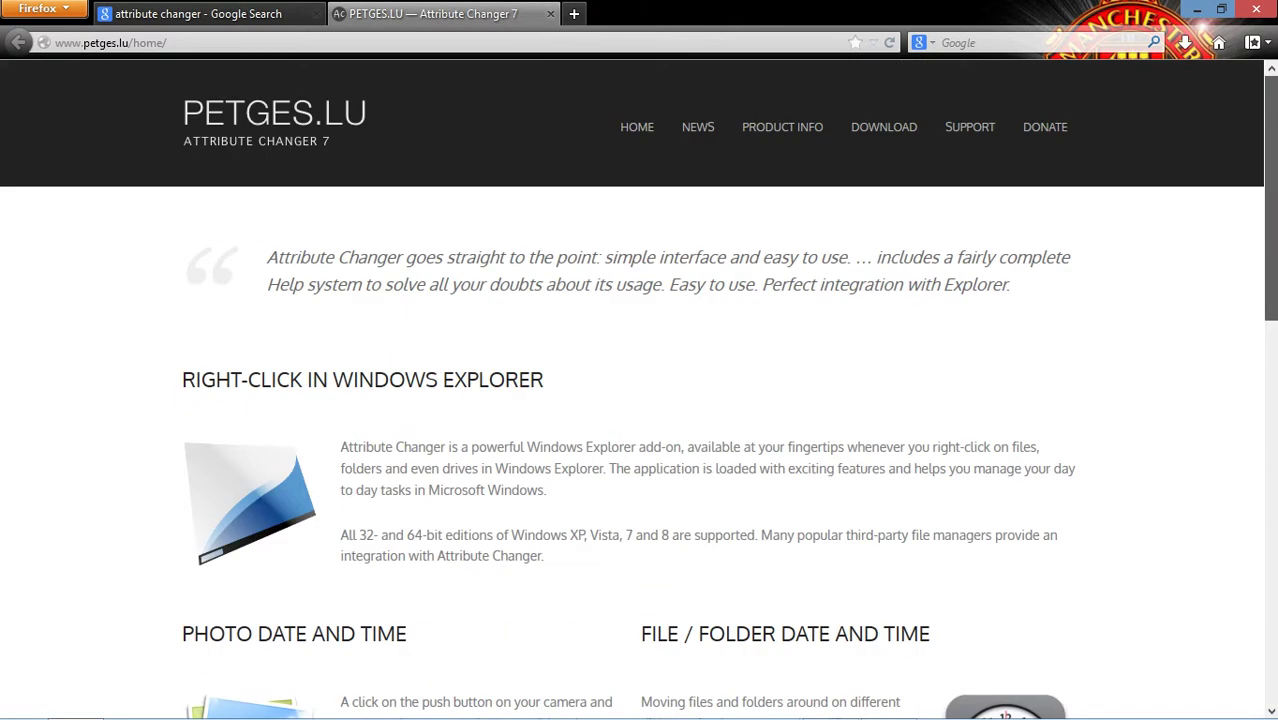
left_click(901, 134)
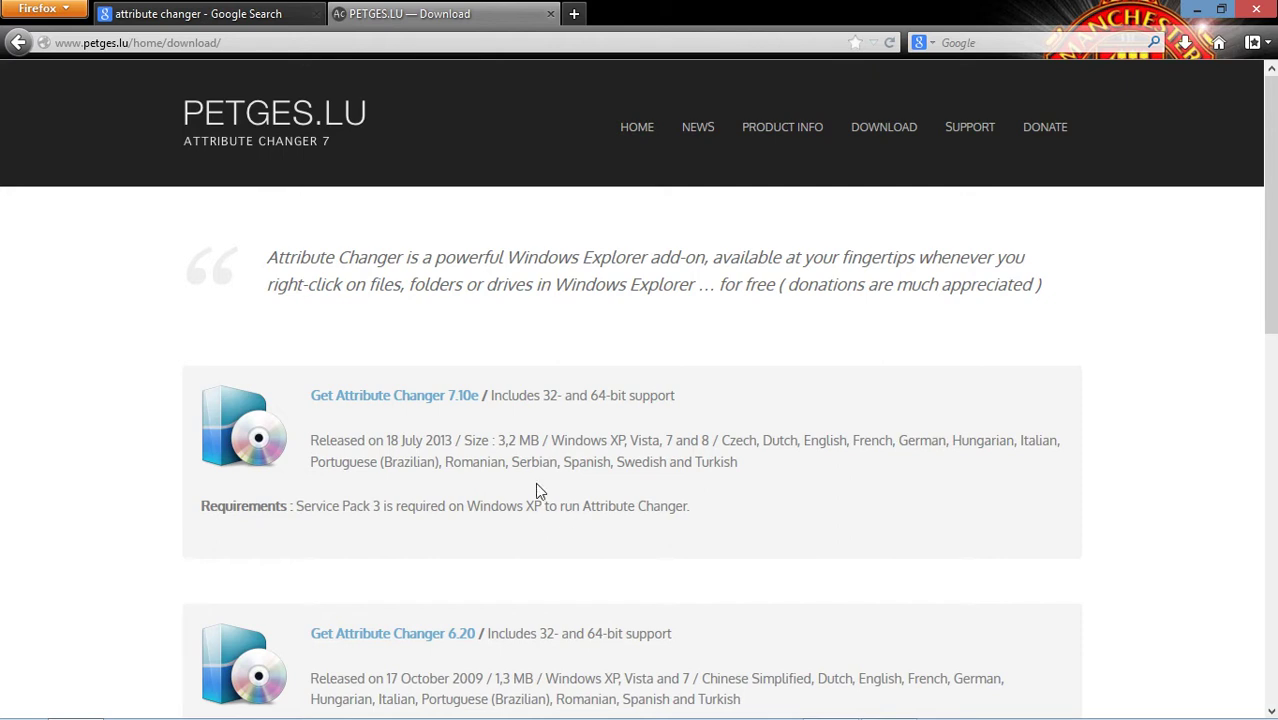
- Download Attribute Changer 7.10e as ac.exe and run it from the Downloads panel
left_click(407, 403)
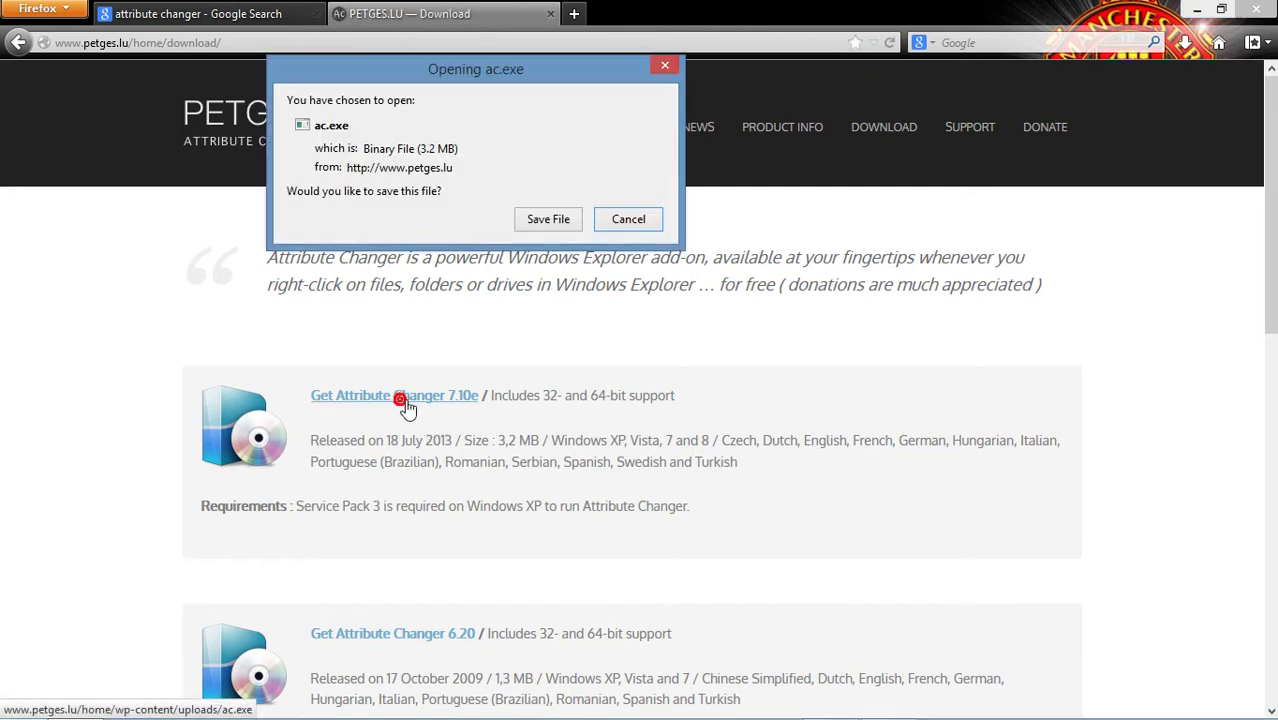
left_click(564, 219)
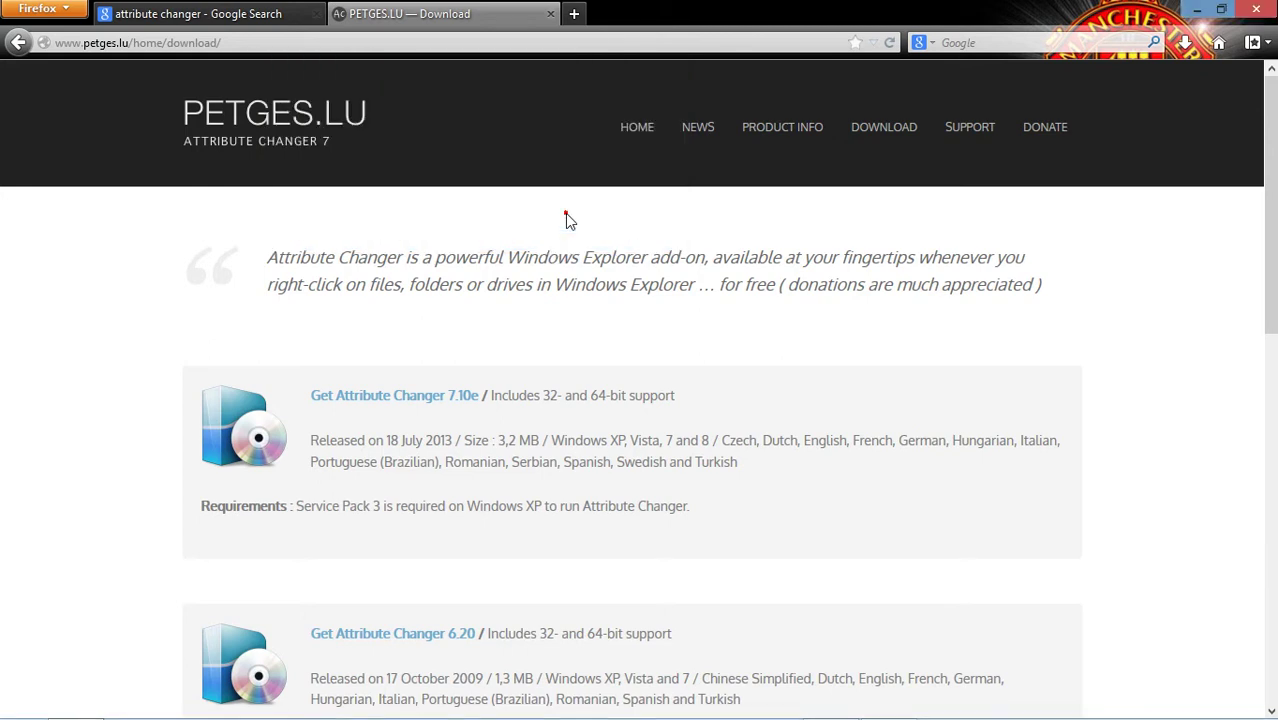
left_click(1185, 45)
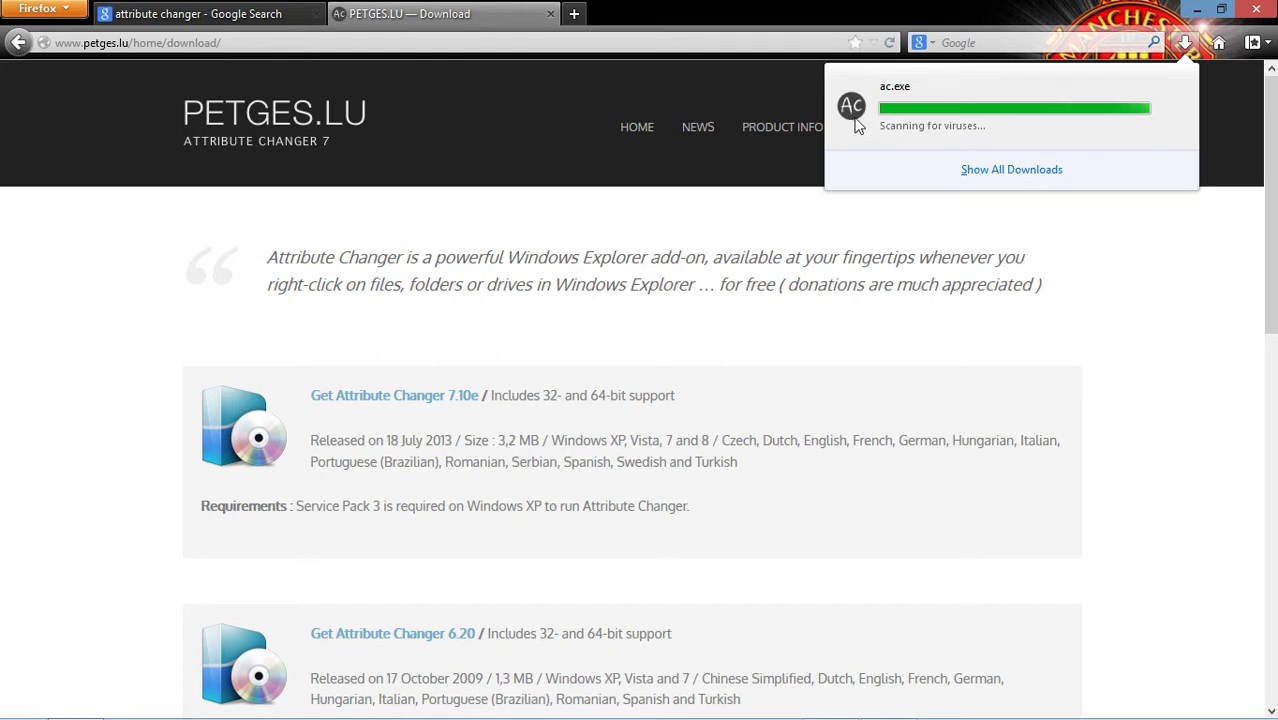
left_click(958, 117)
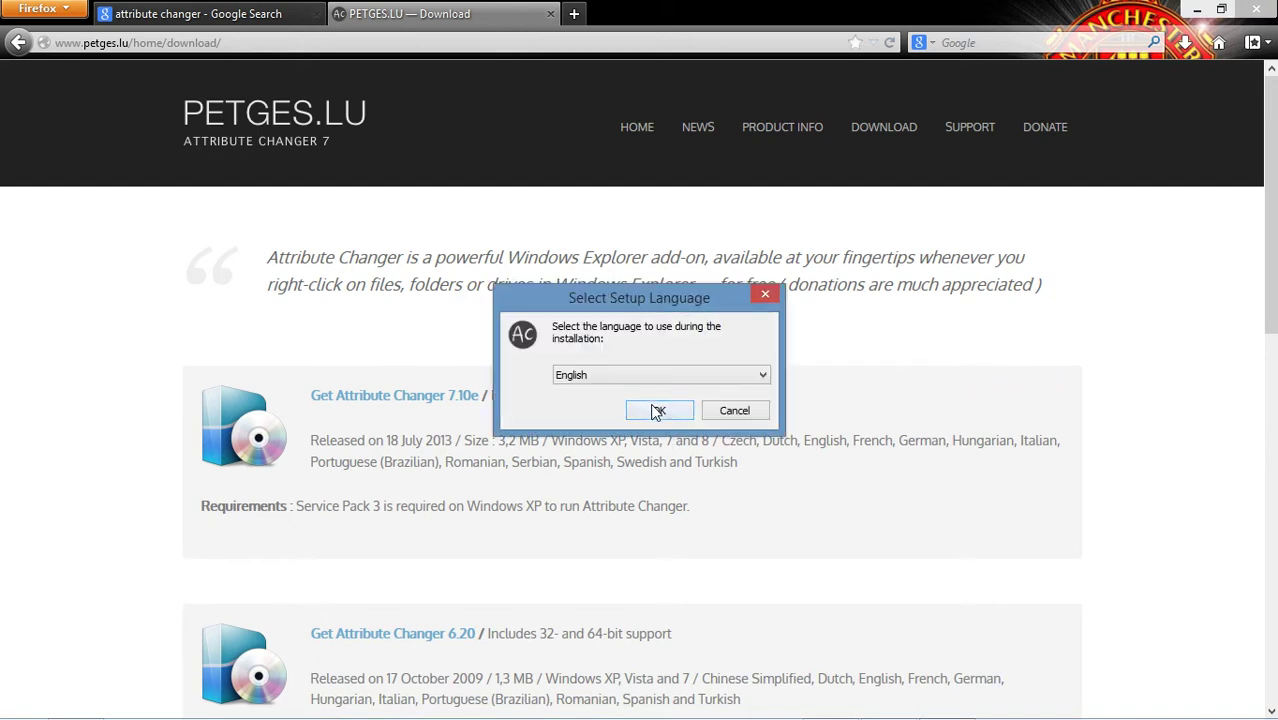
- Install Attribute Changer 7.10e in English, accepting the licence and default folders, then finish setup
left_click(657, 411)
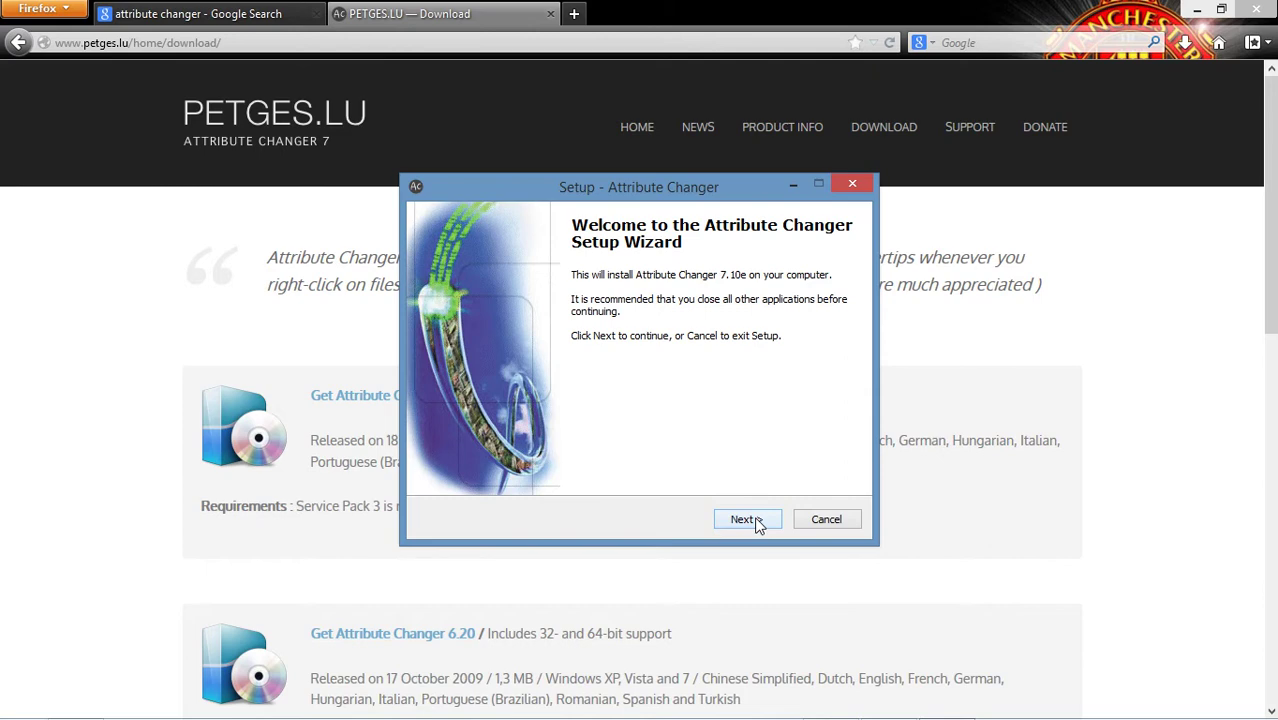
left_click(748, 519)
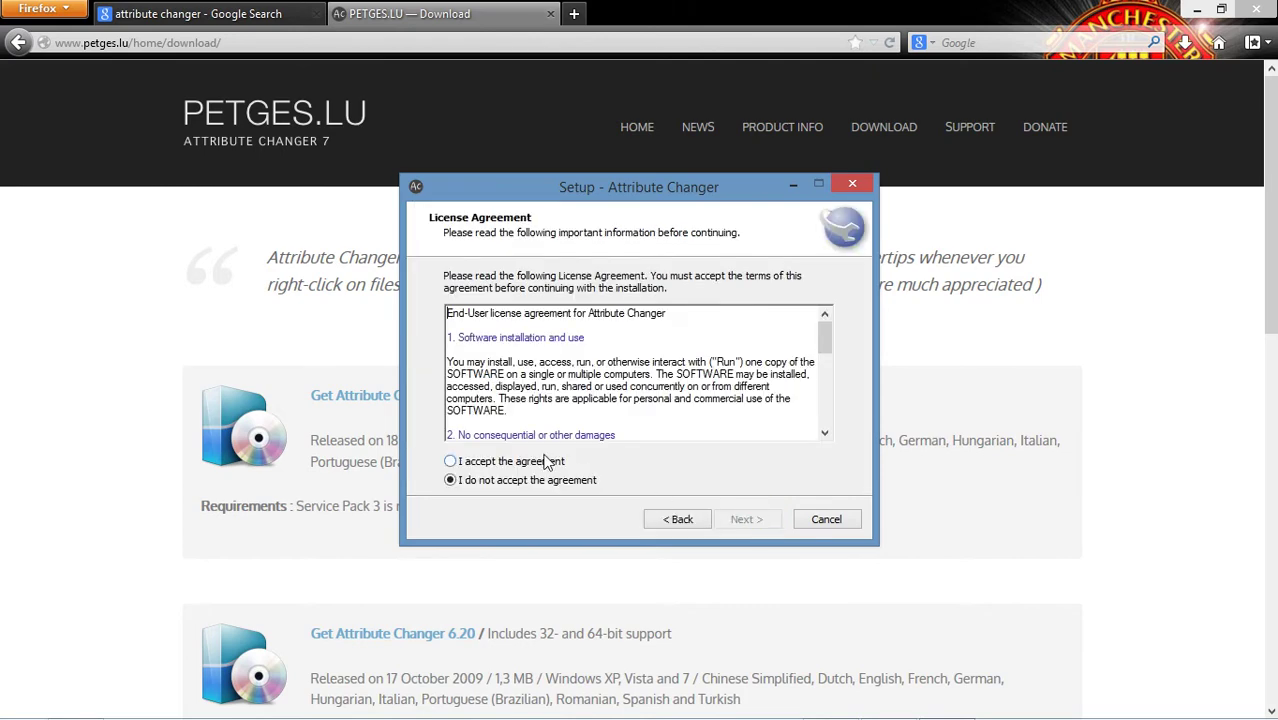
left_click(549, 462)
left_click(752, 522)
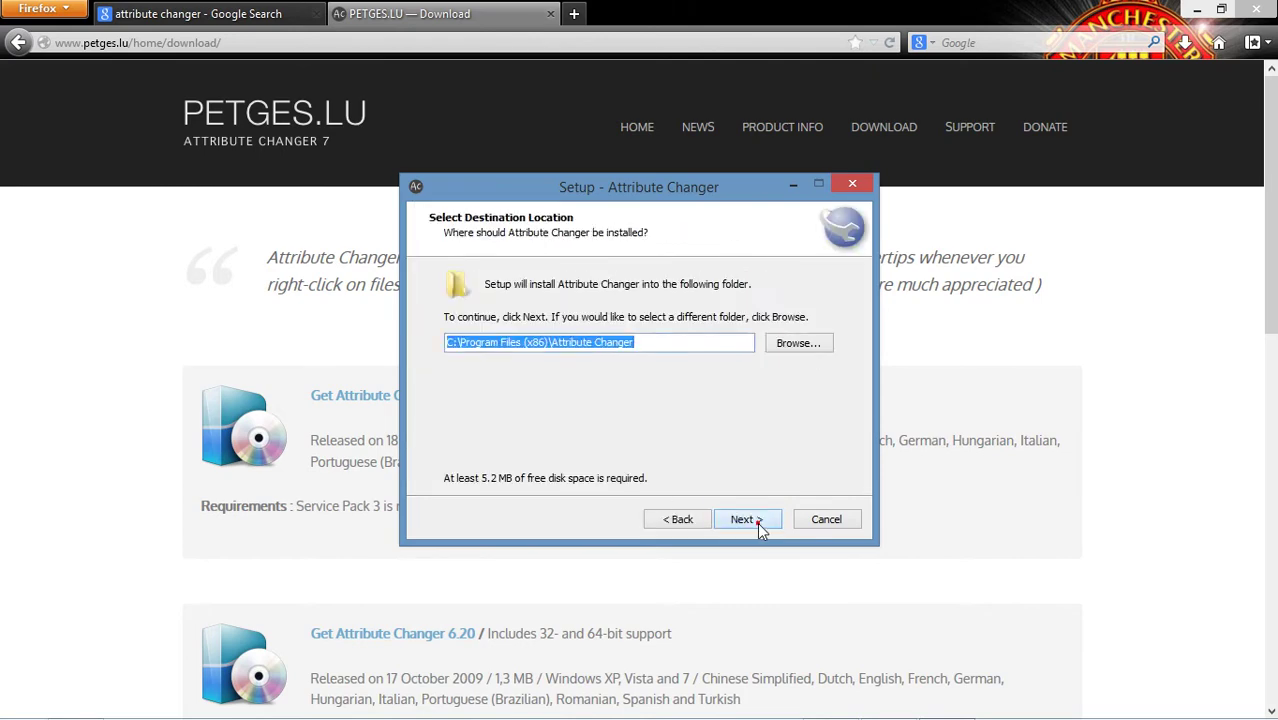
left_click(757, 522)
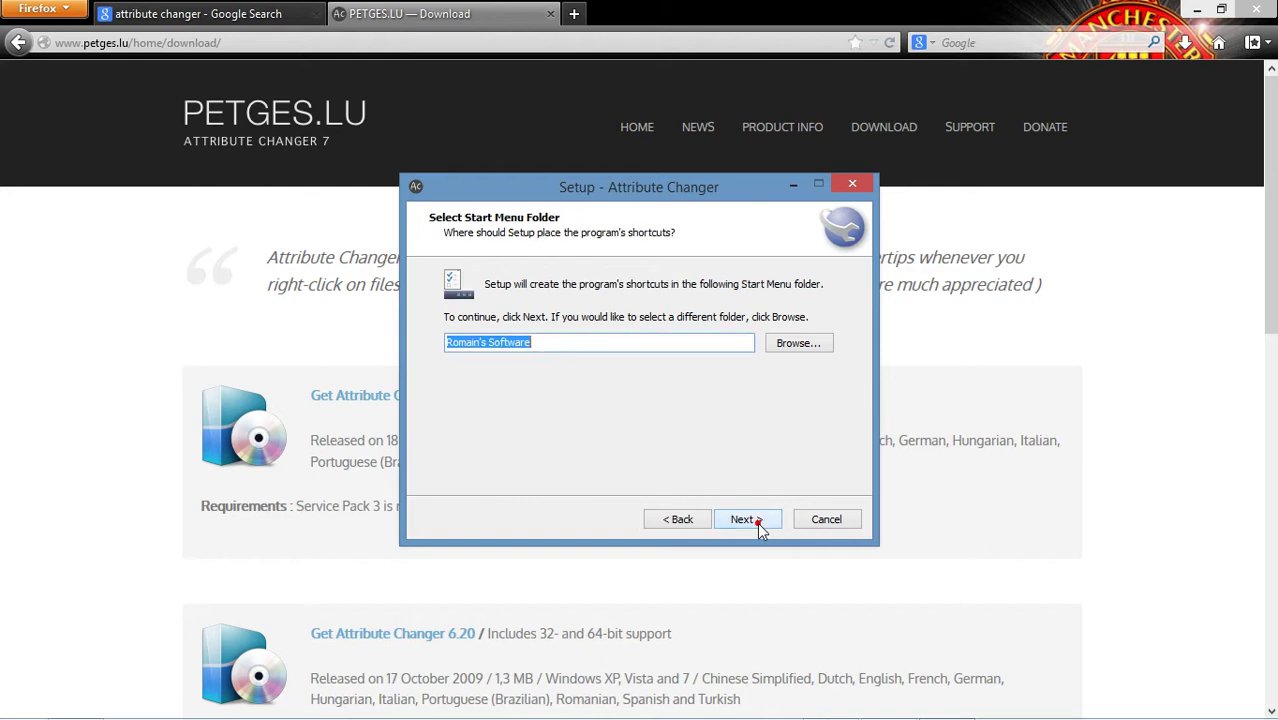
left_click(757, 522)
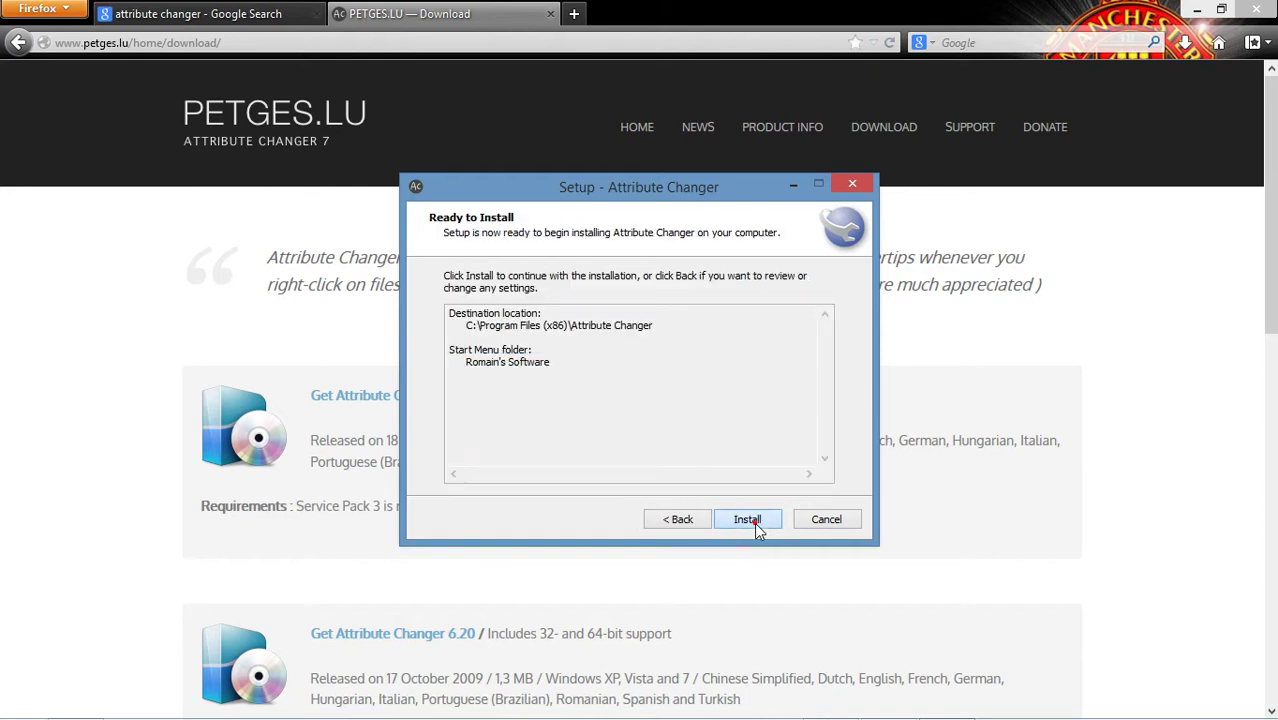
left_click(752, 521)
left_click(748, 521)
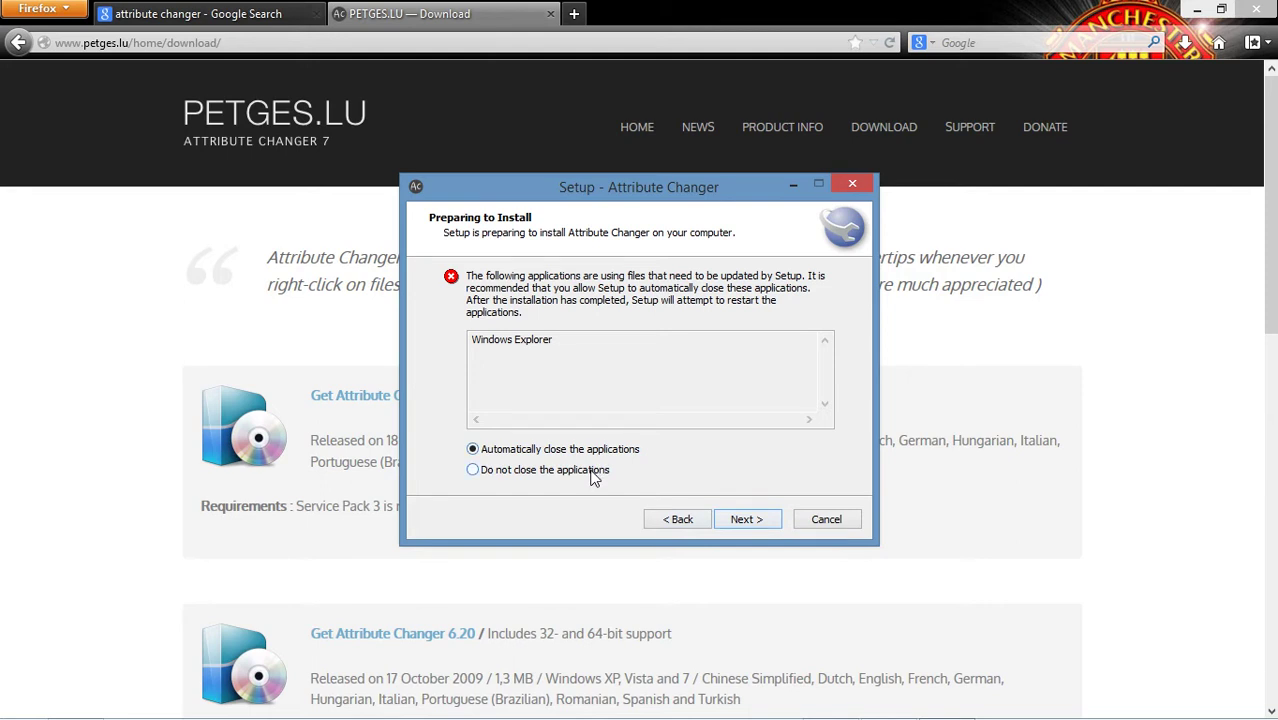
left_click(748, 520)
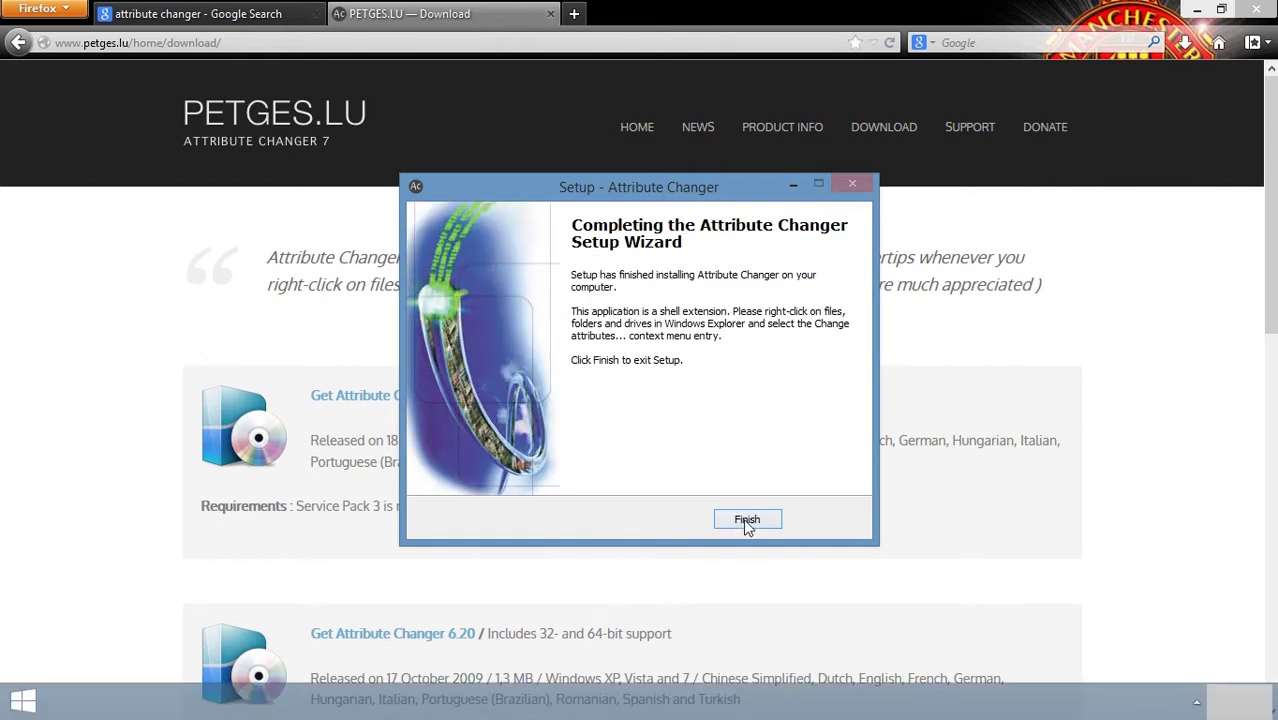
left_click(750, 521)
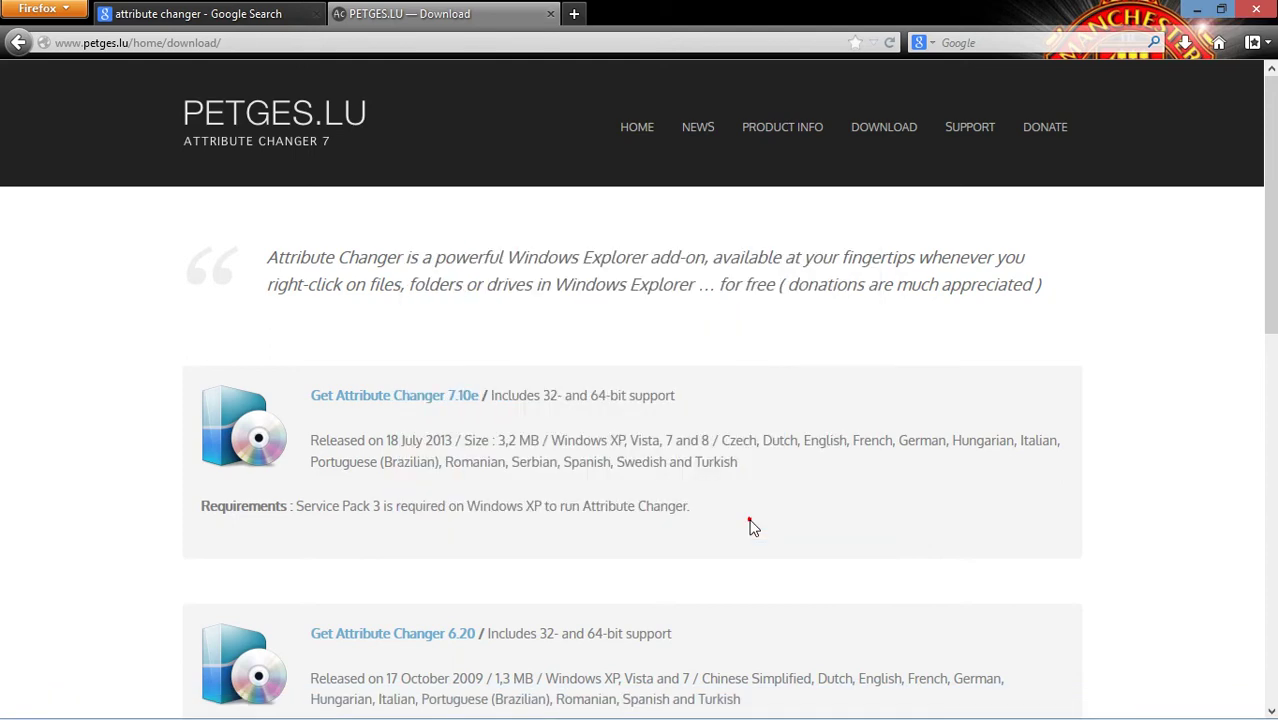
- Close Firefox and confirm closing both of its tabs
left_click(1257, 12)
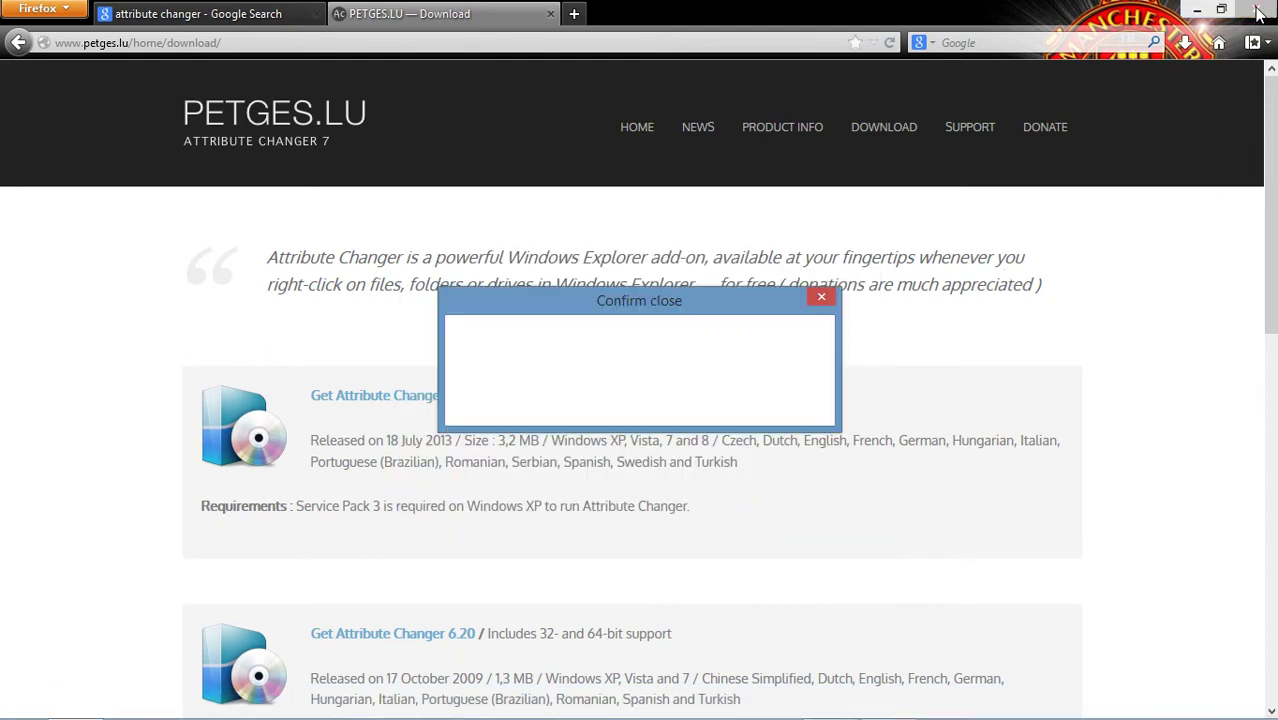
left_click(599, 398)
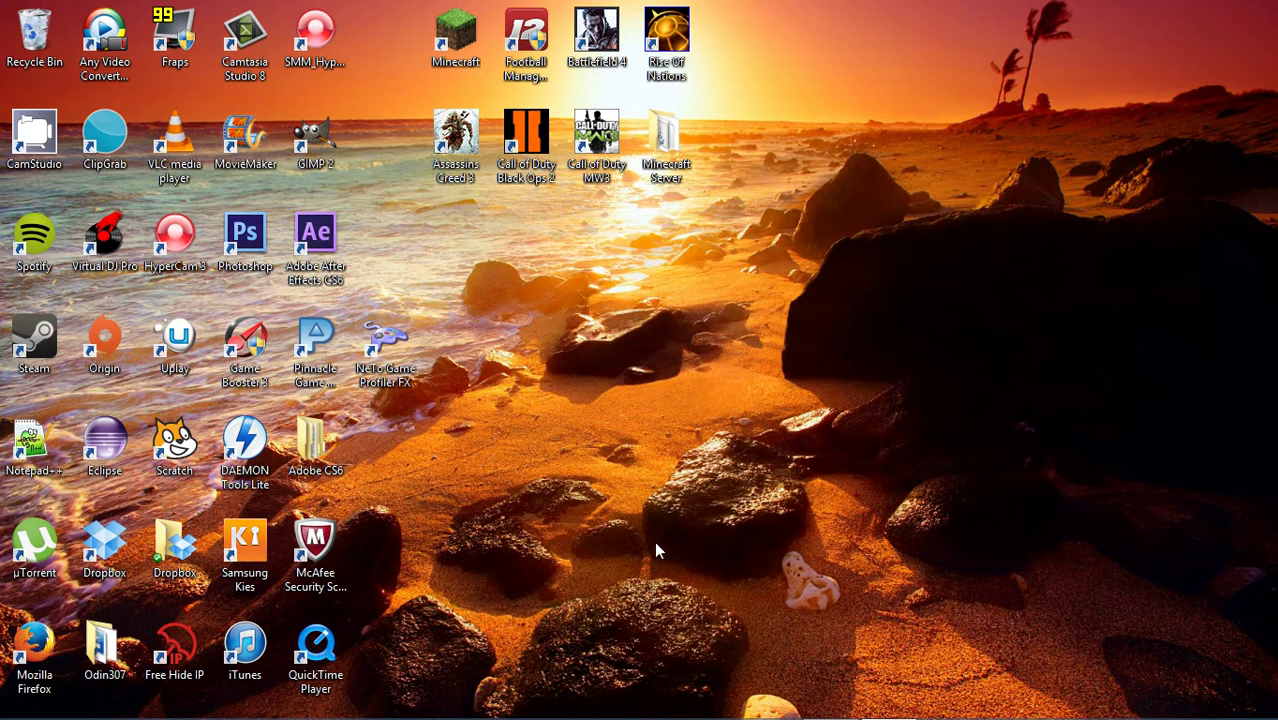
- Open File Explorer to Documents and bring up the Android Games folder's context menu
mouse_move(112, 706)
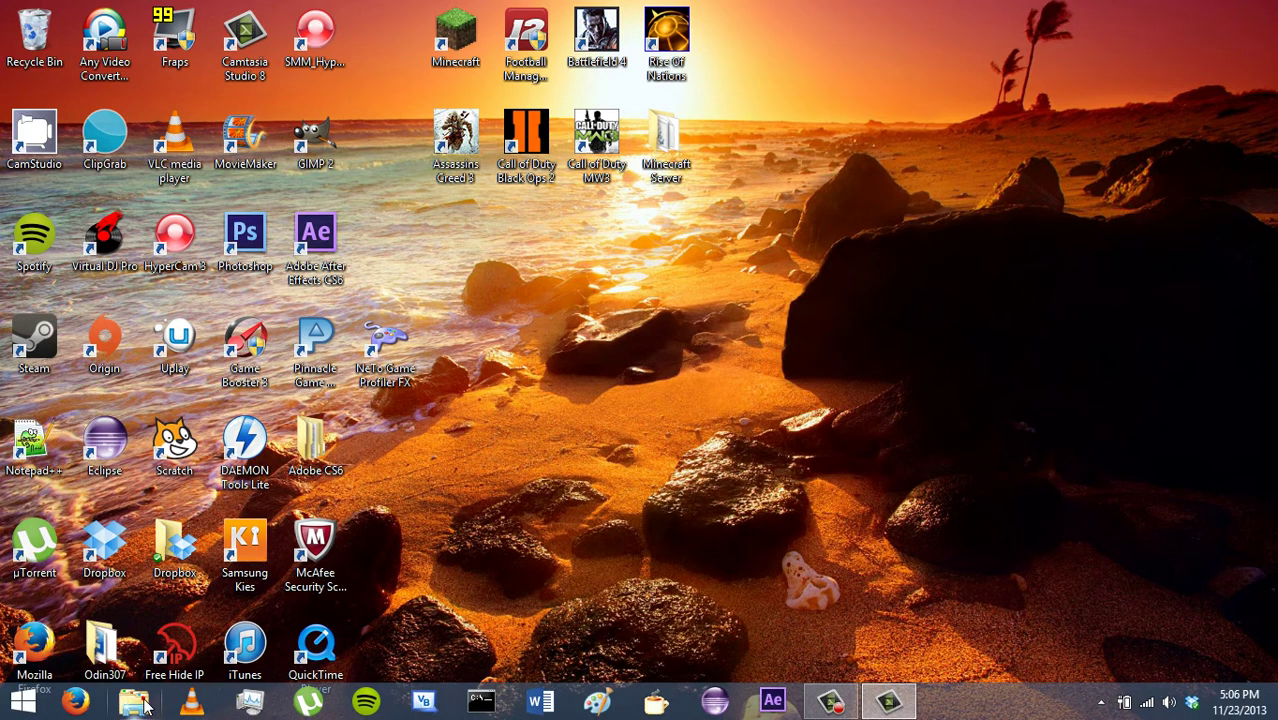
left_click(134, 703)
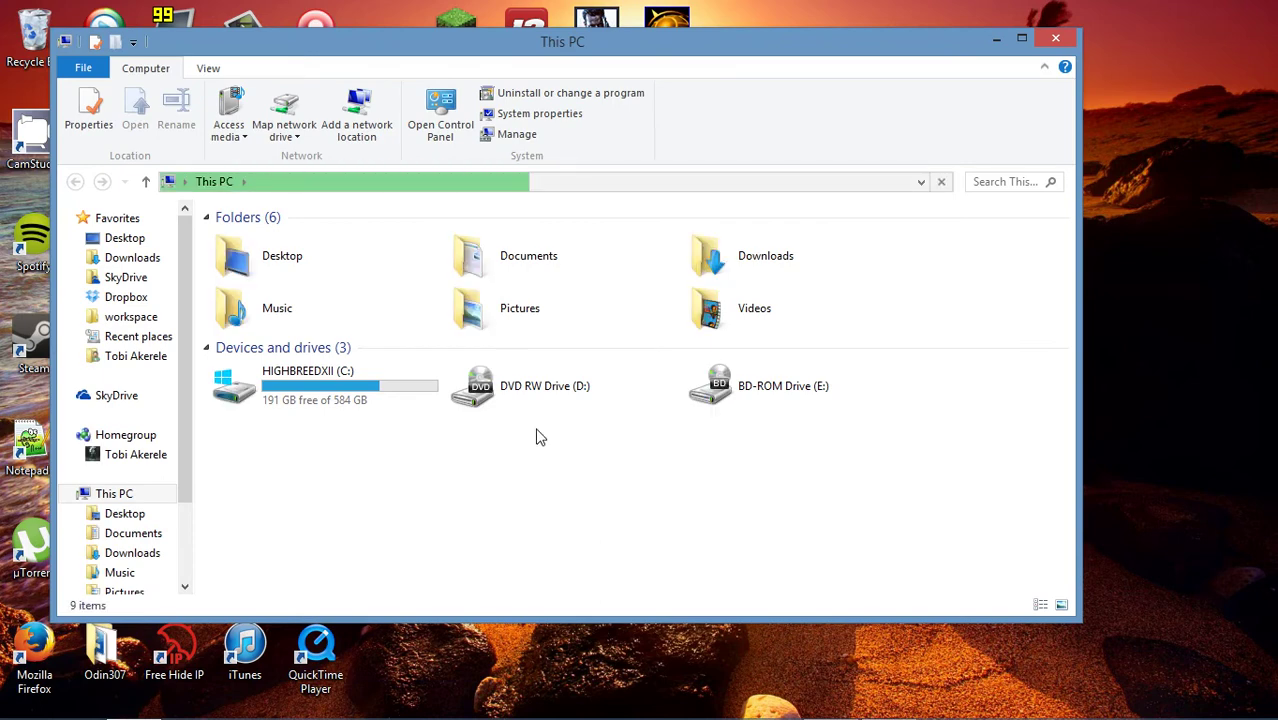
double_click(584, 264)
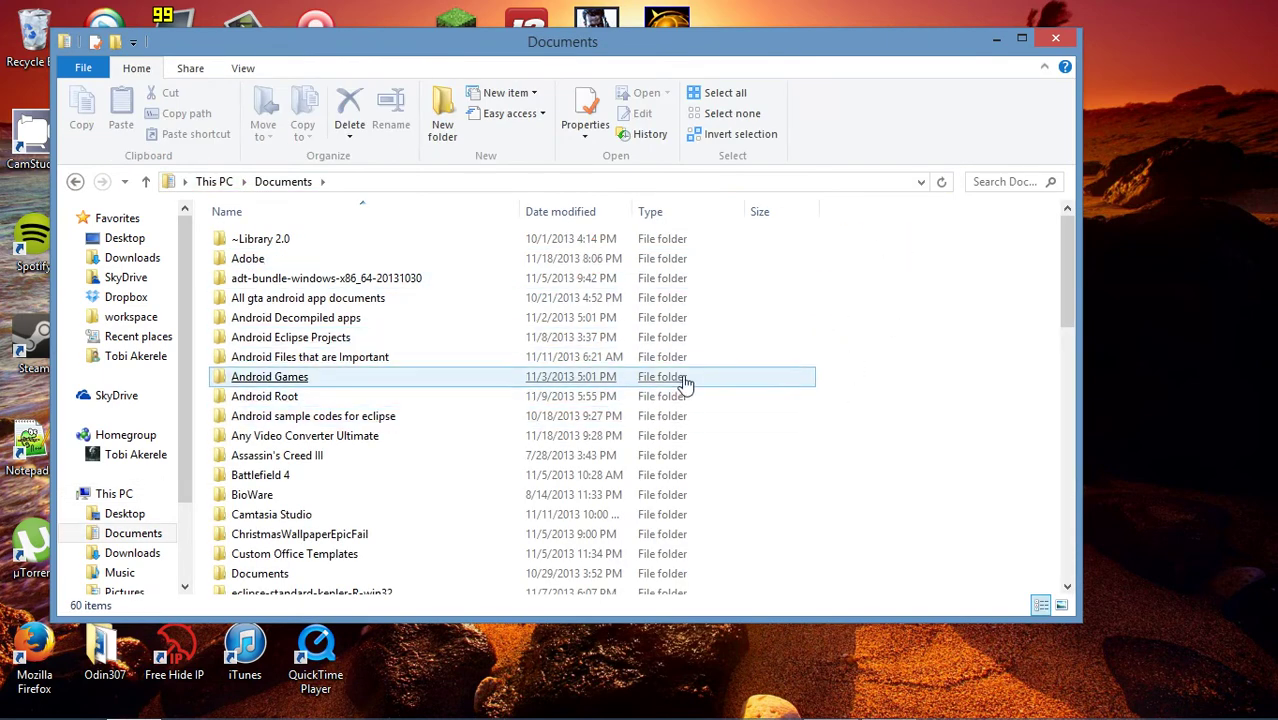
left_click(540, 388)
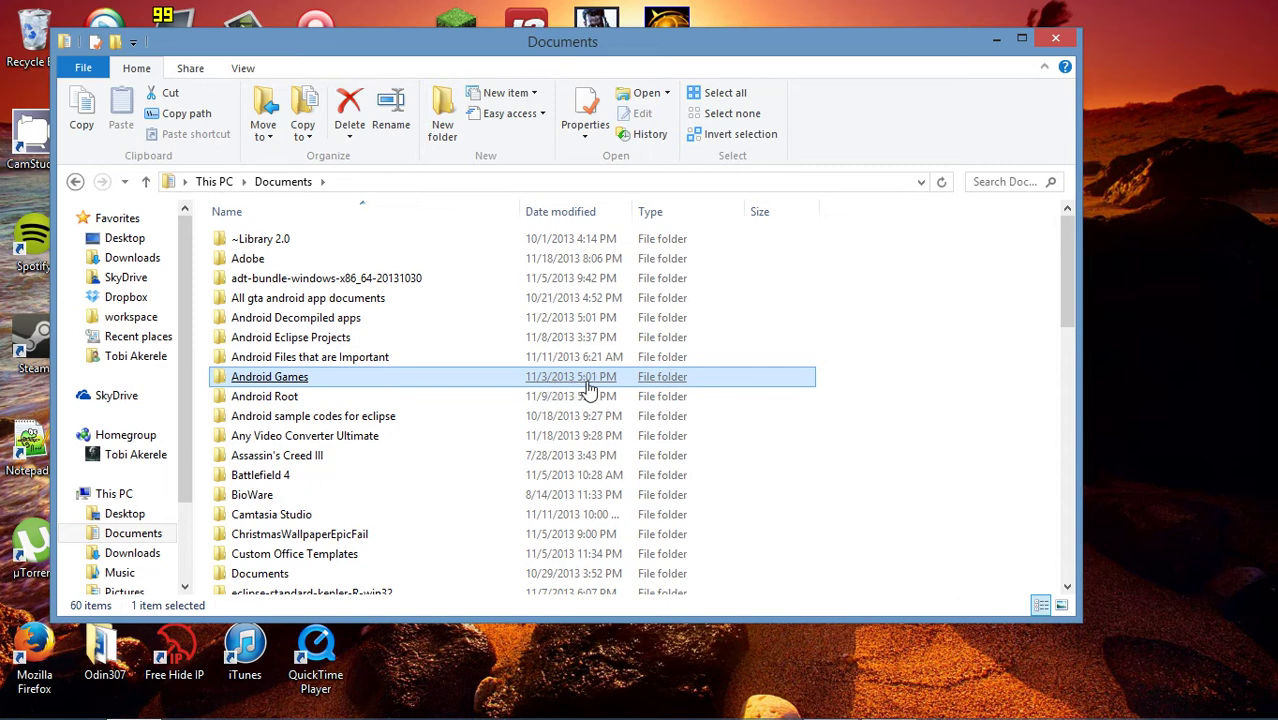
right_click(588, 390)
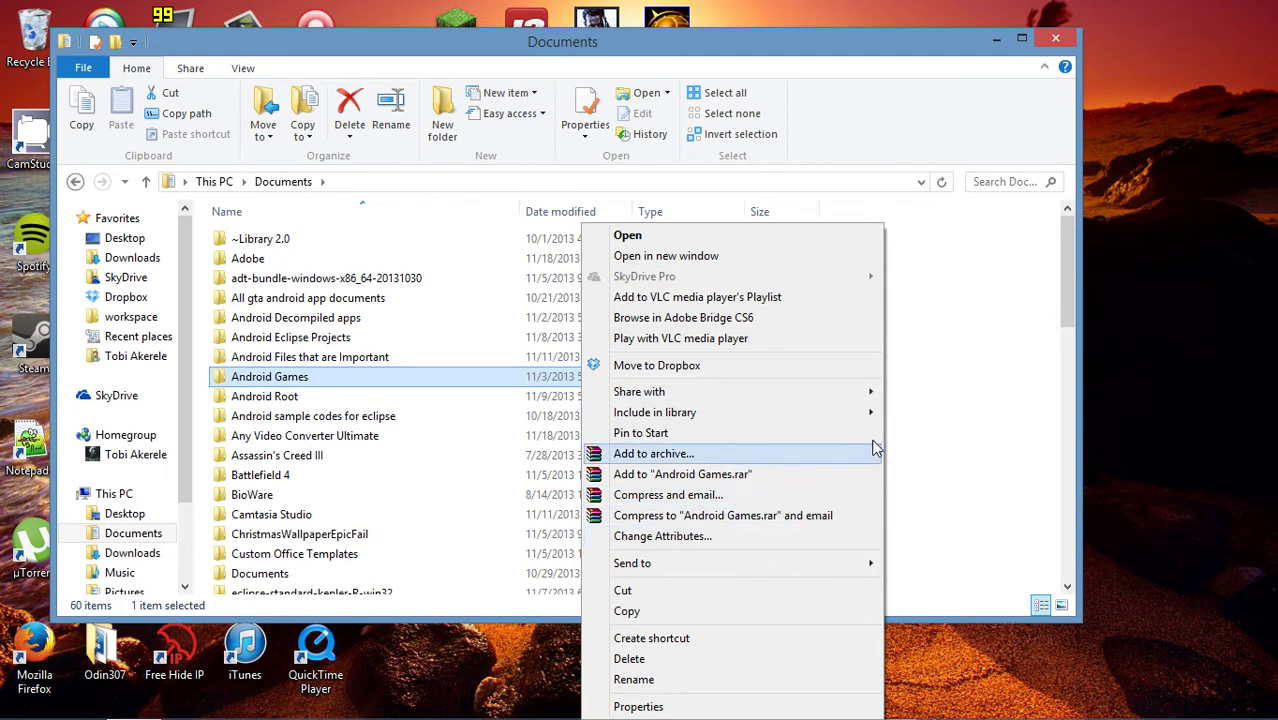
- Dismiss the menu, reselect Android Games, and reopen its context menu to reach Attribute Changer
left_click(1010, 441)
left_click(701, 381)
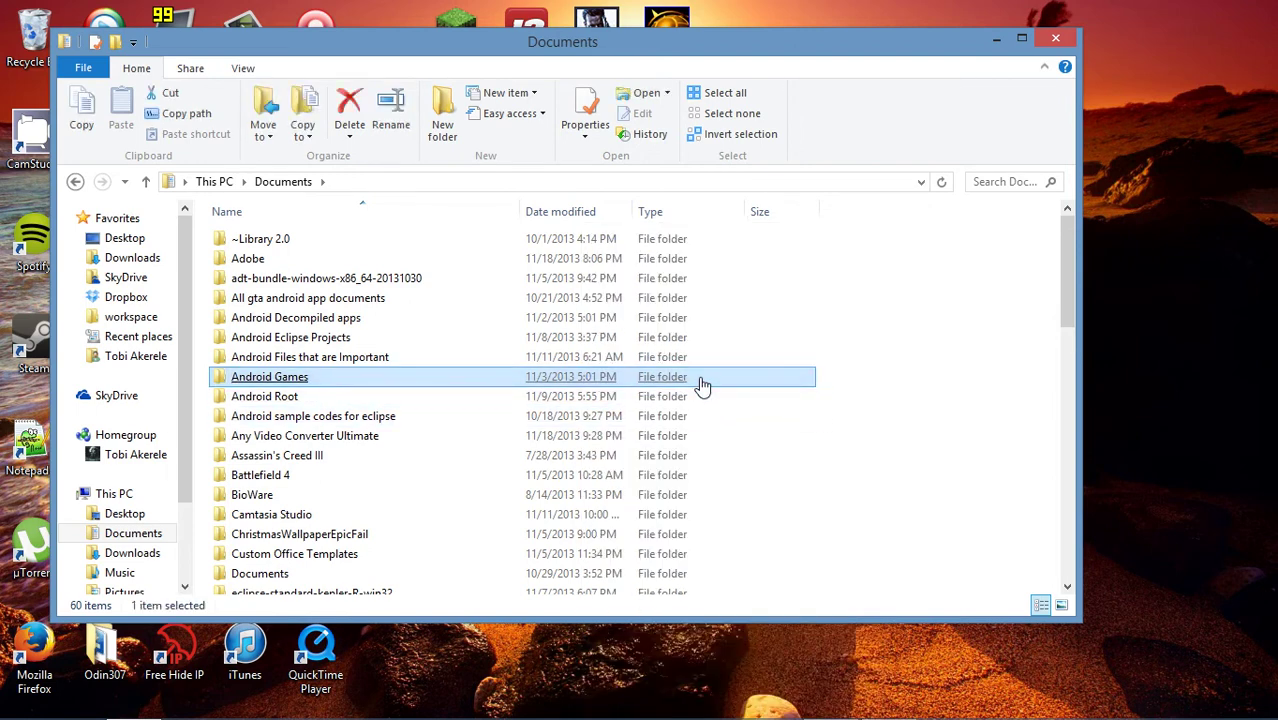
right_click(701, 383)
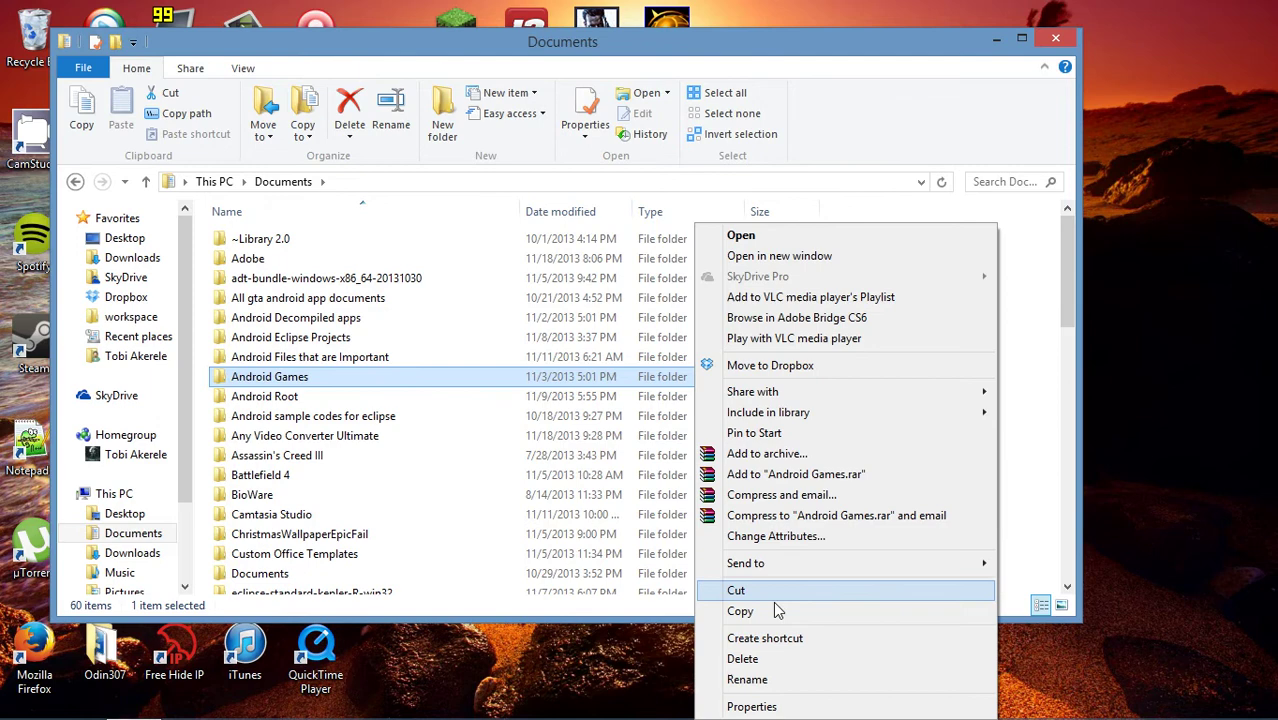
- Open Change Attributes for Android Games, enable date/time stamps, and set Modified to 2011, 9:46:23 AM
left_click(779, 541)
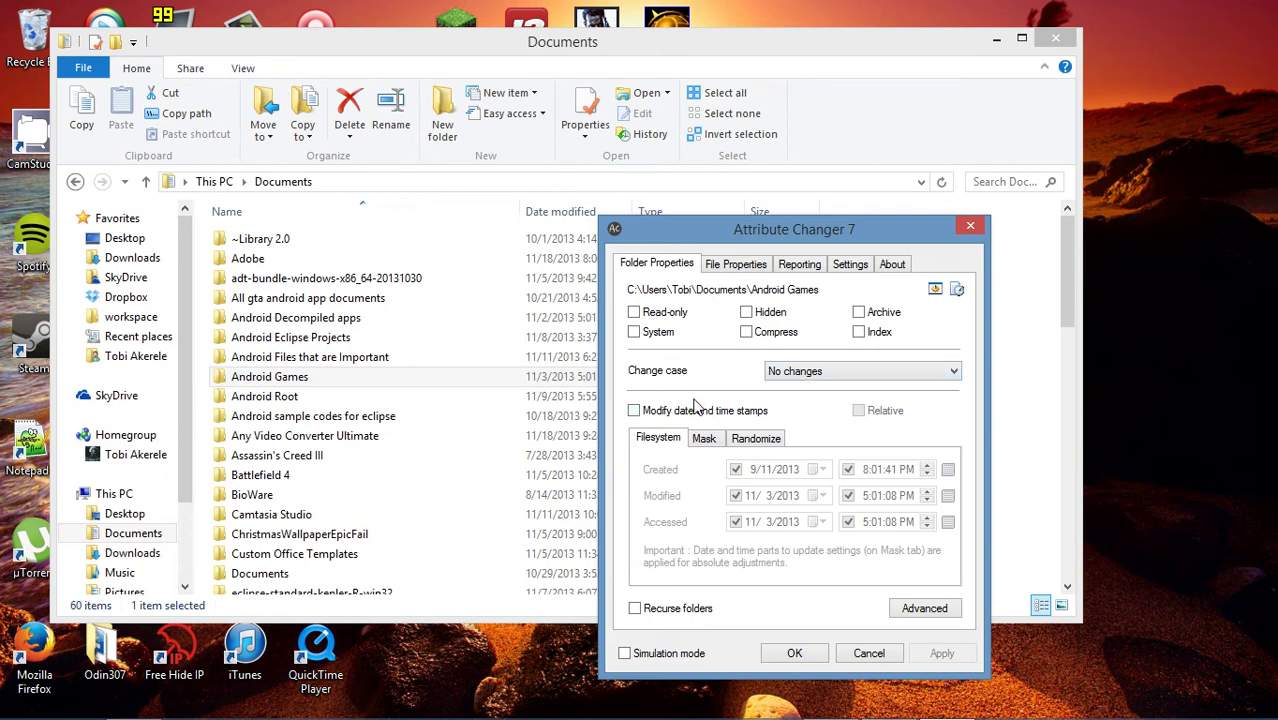
left_click(633, 410)
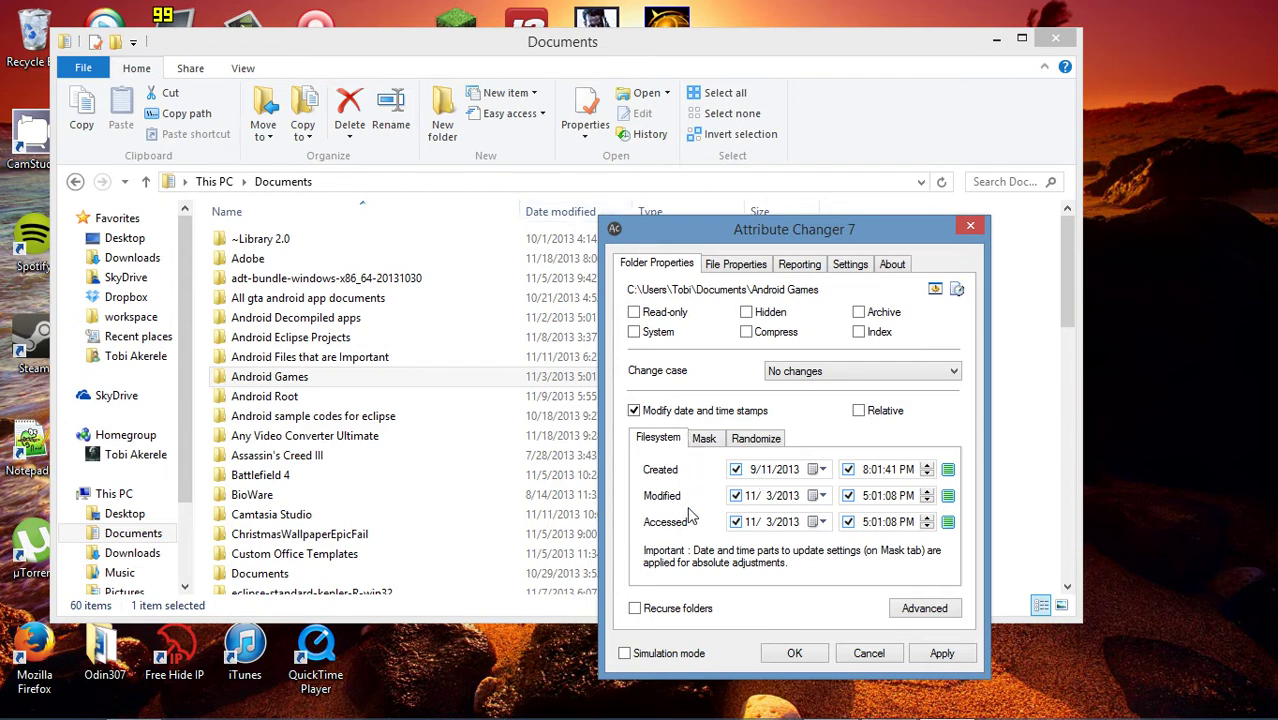
left_click(797, 496)
type("20")
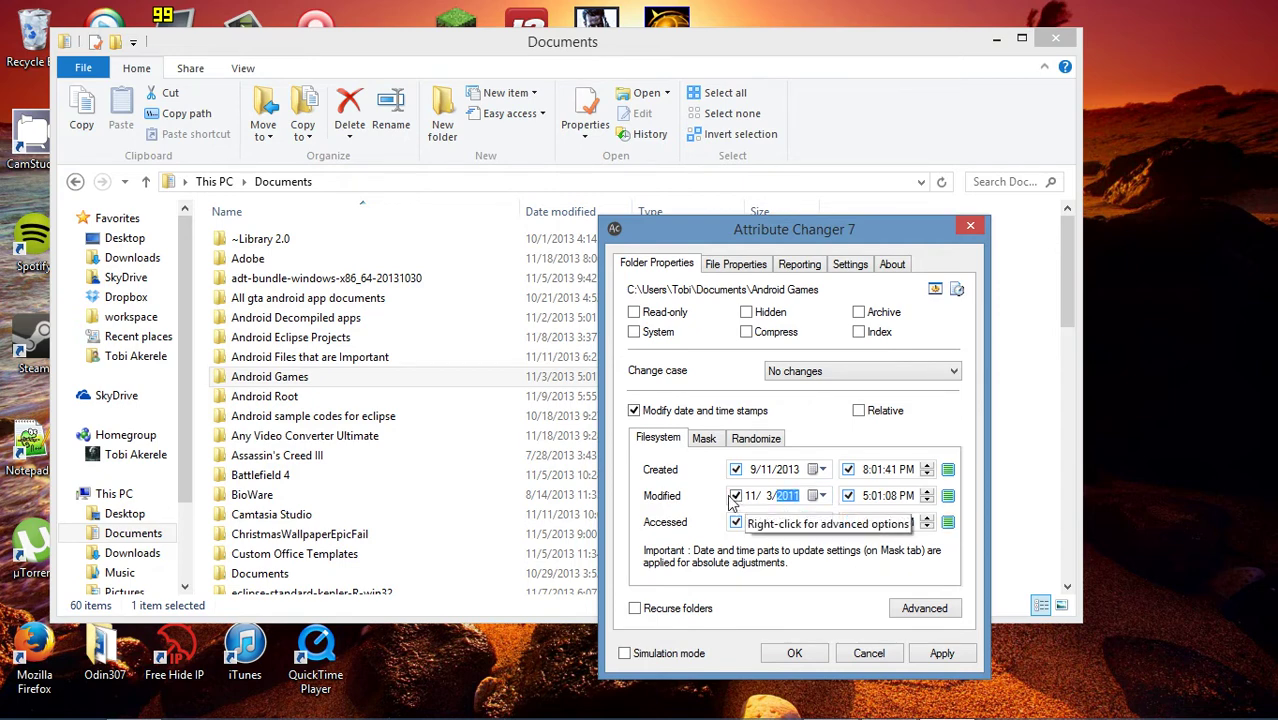
left_click(874, 496)
left_click(867, 500)
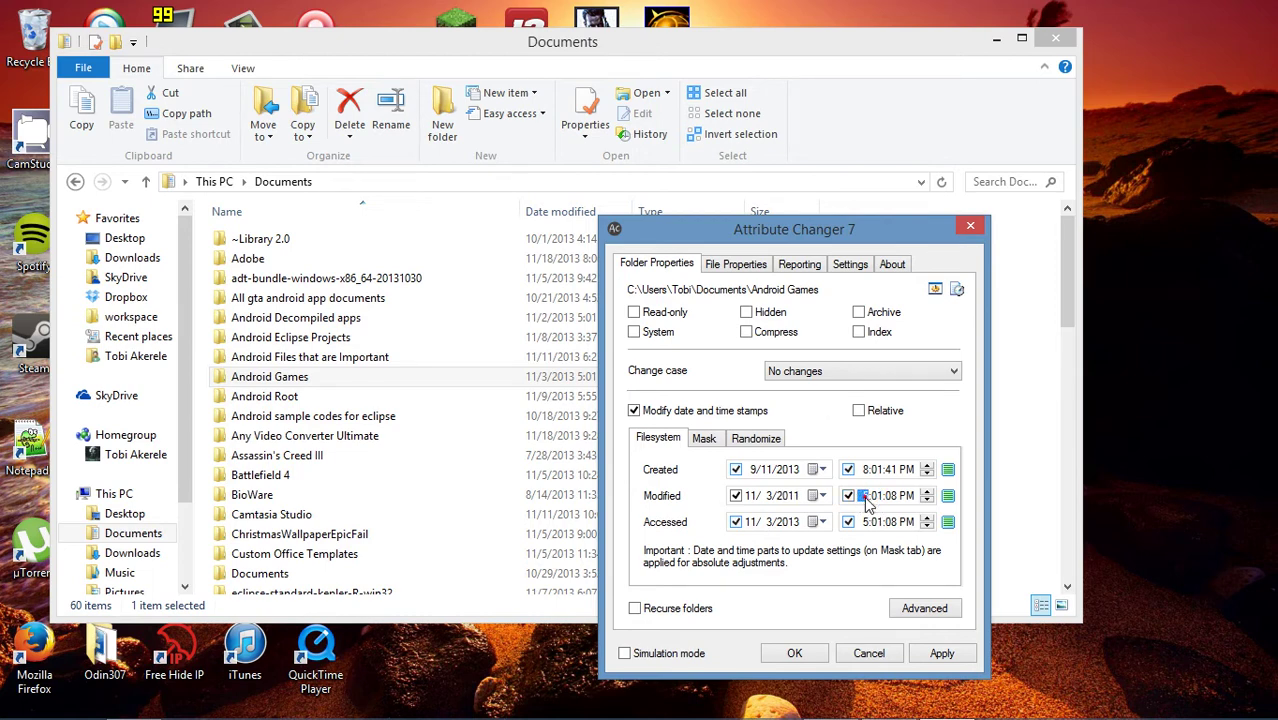
left_click(866, 500)
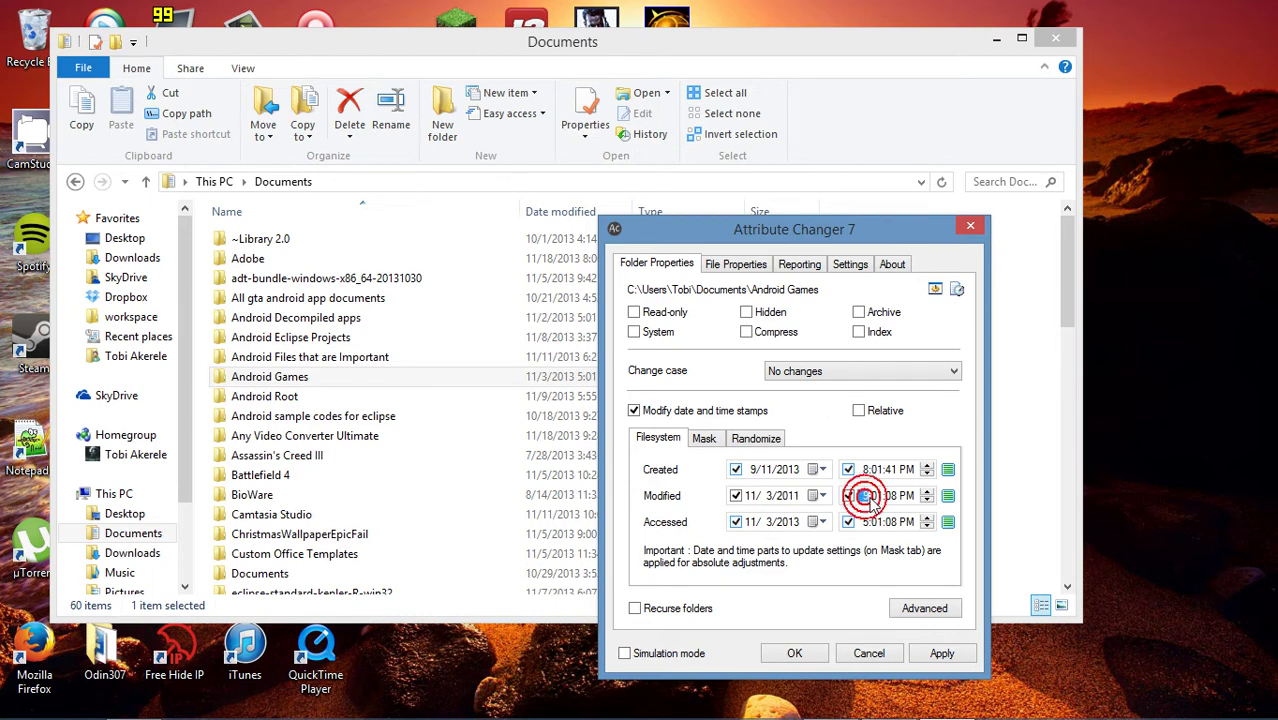
type("9")
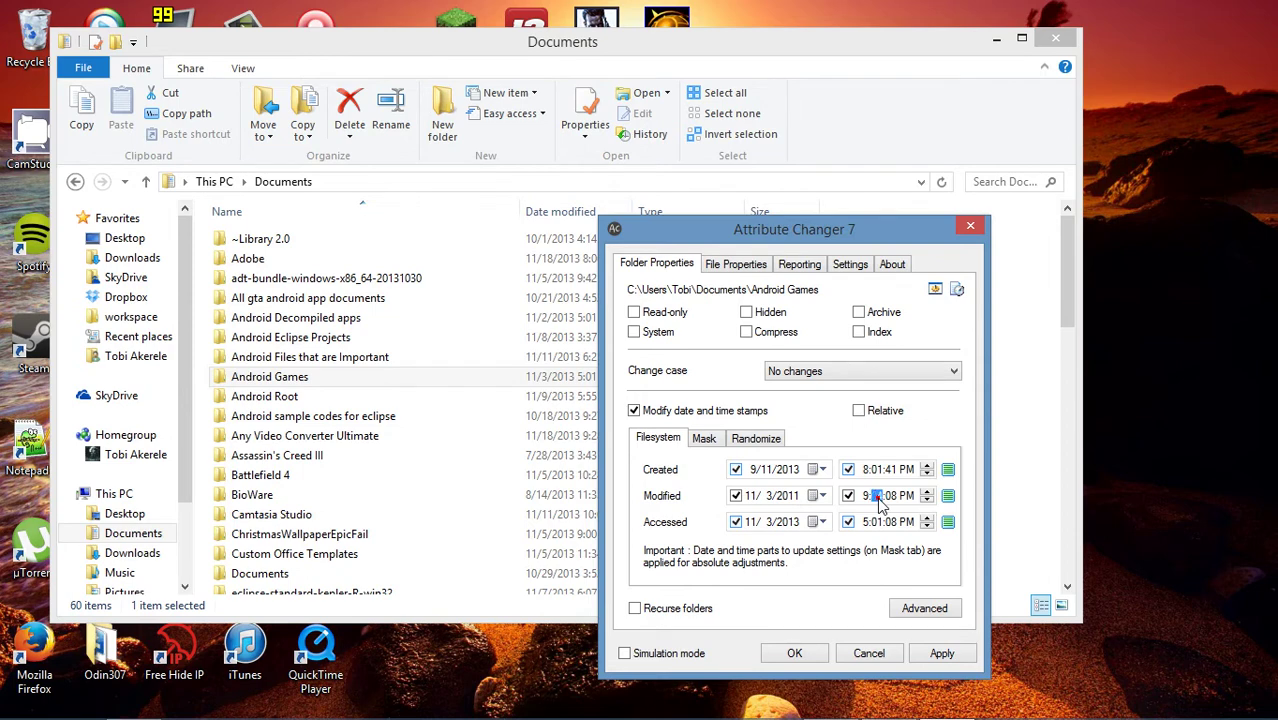
type("4623a")
- Change the Modified date to 9/3/2011 and the Created date to 2/5/2010
left_click(751, 496)
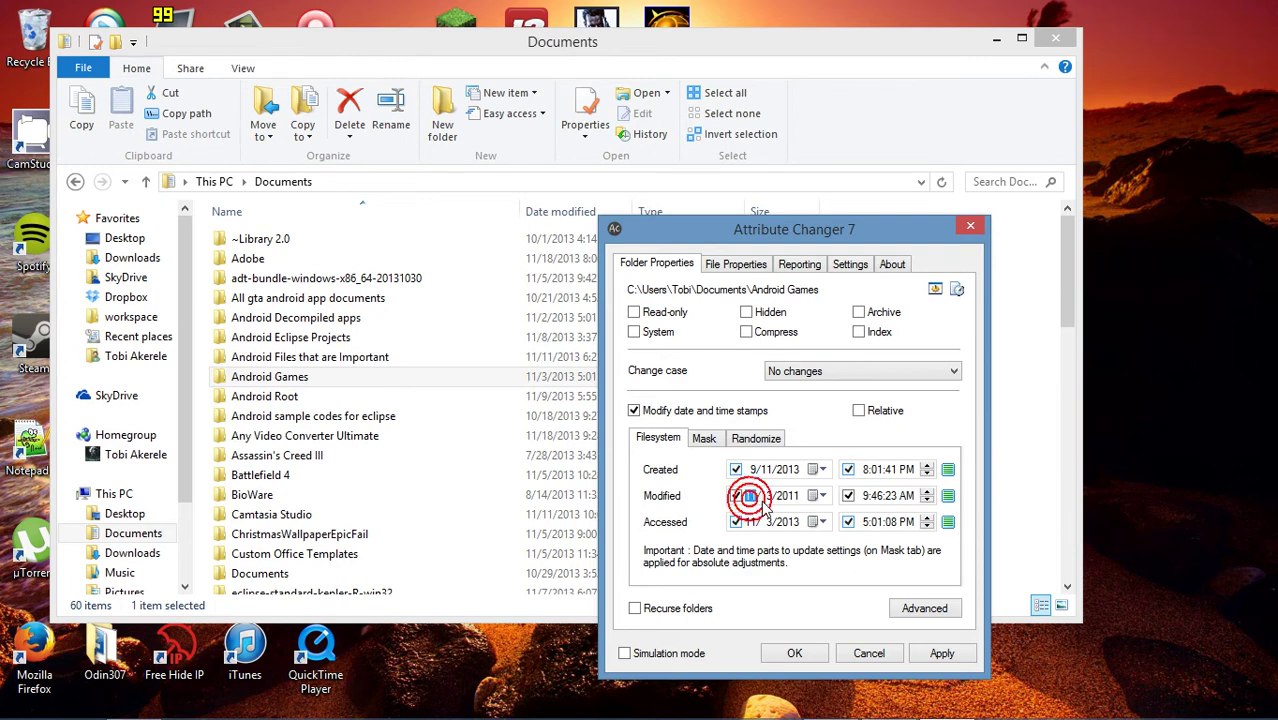
type("2")
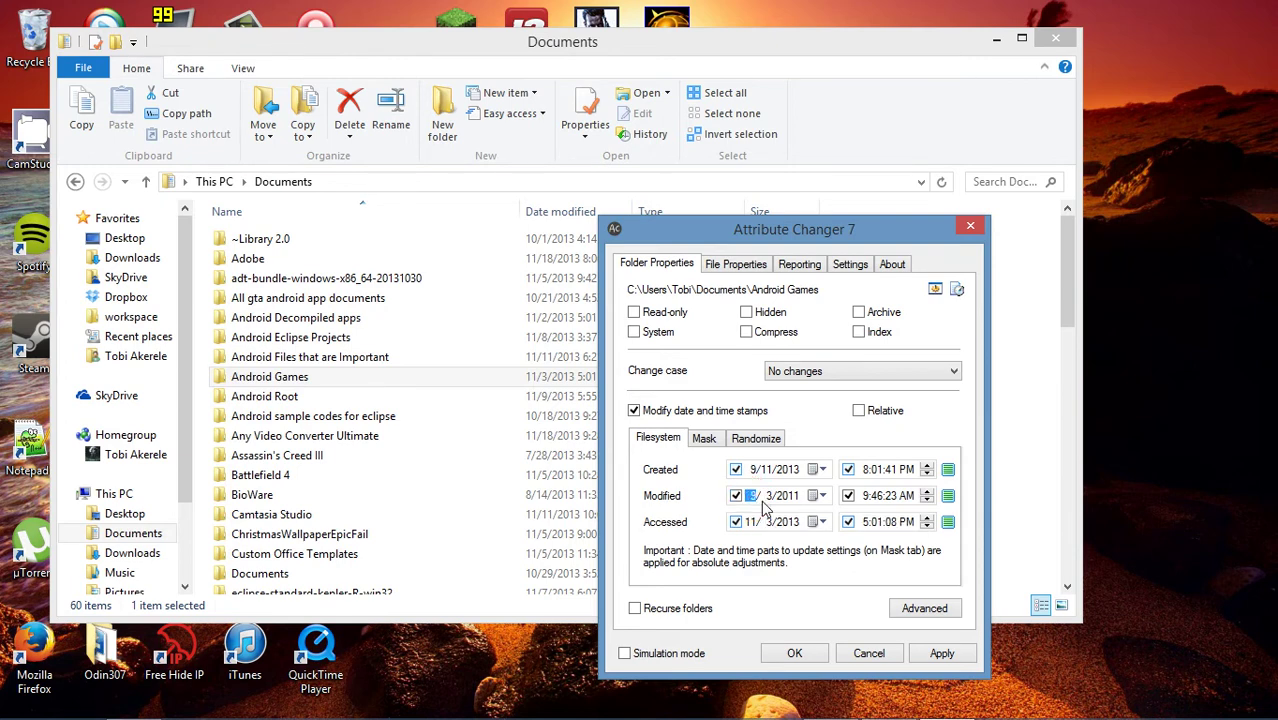
left_click(752, 470)
type("2/ 5")
- Set the Accessed date to 2/2/2010 and the Created time to 3:01:41 PM
left_click(792, 527)
type("2010")
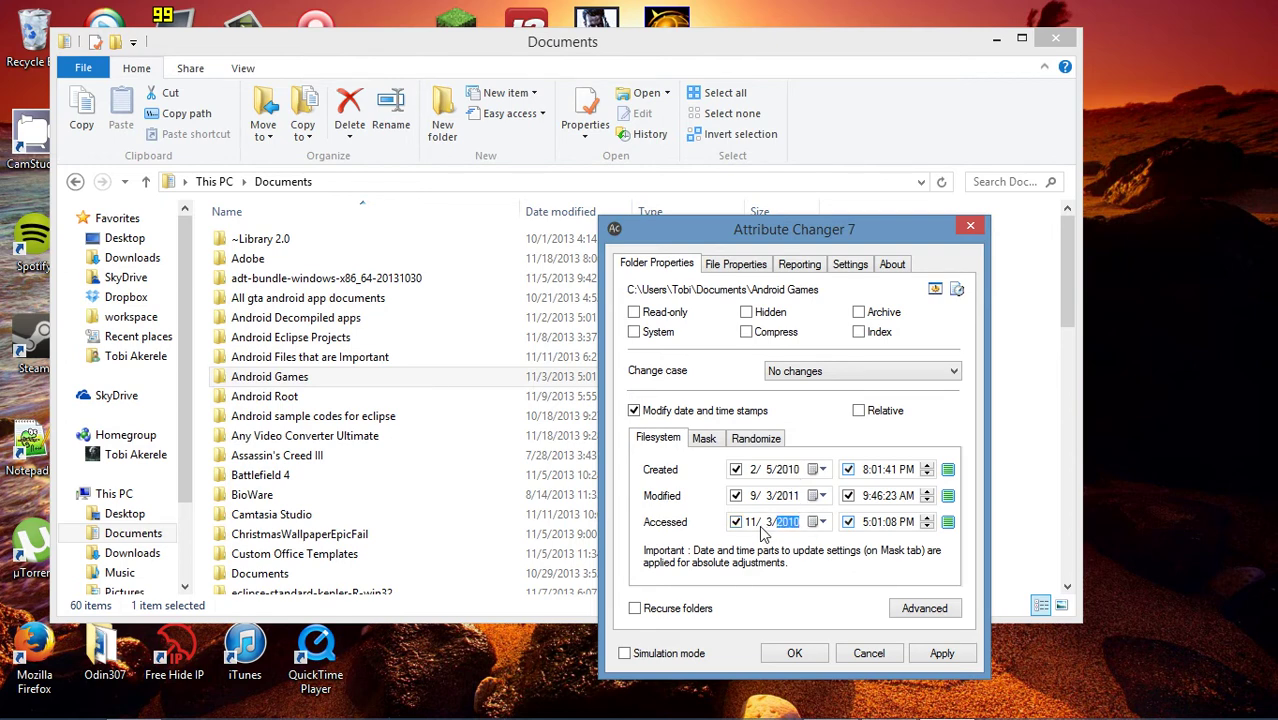
left_click(750, 526)
type("2/2")
left_click(866, 470)
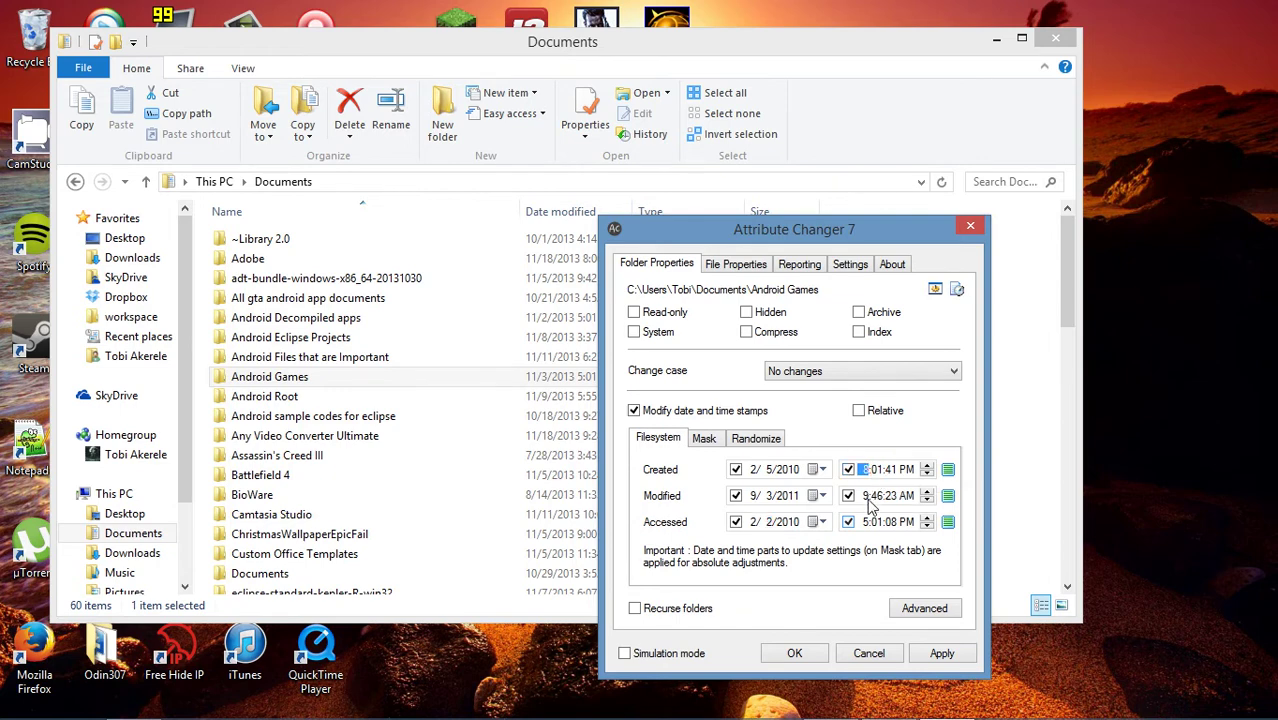
type("3")
- Apply the new timestamps to Android Games, check the detailed report, and close Attribute Changer
left_click(941, 653)
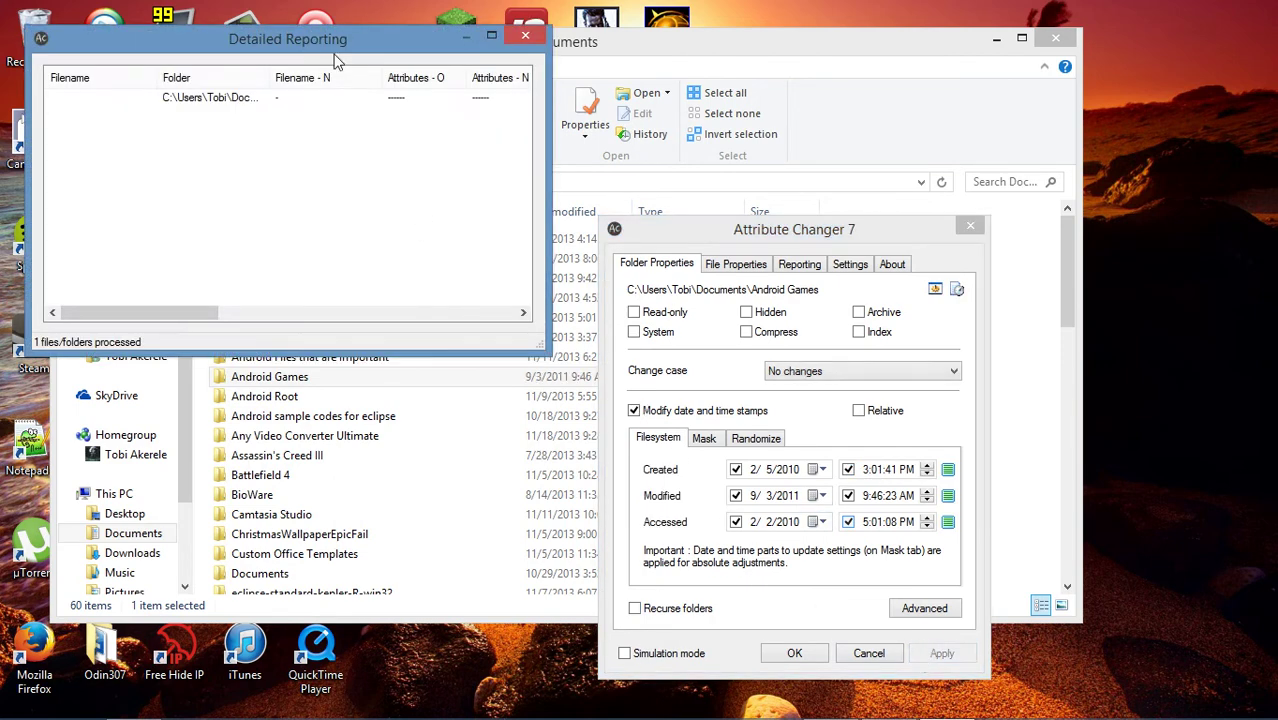
left_click(257, 103)
left_click_drag(182, 315, 166, 335)
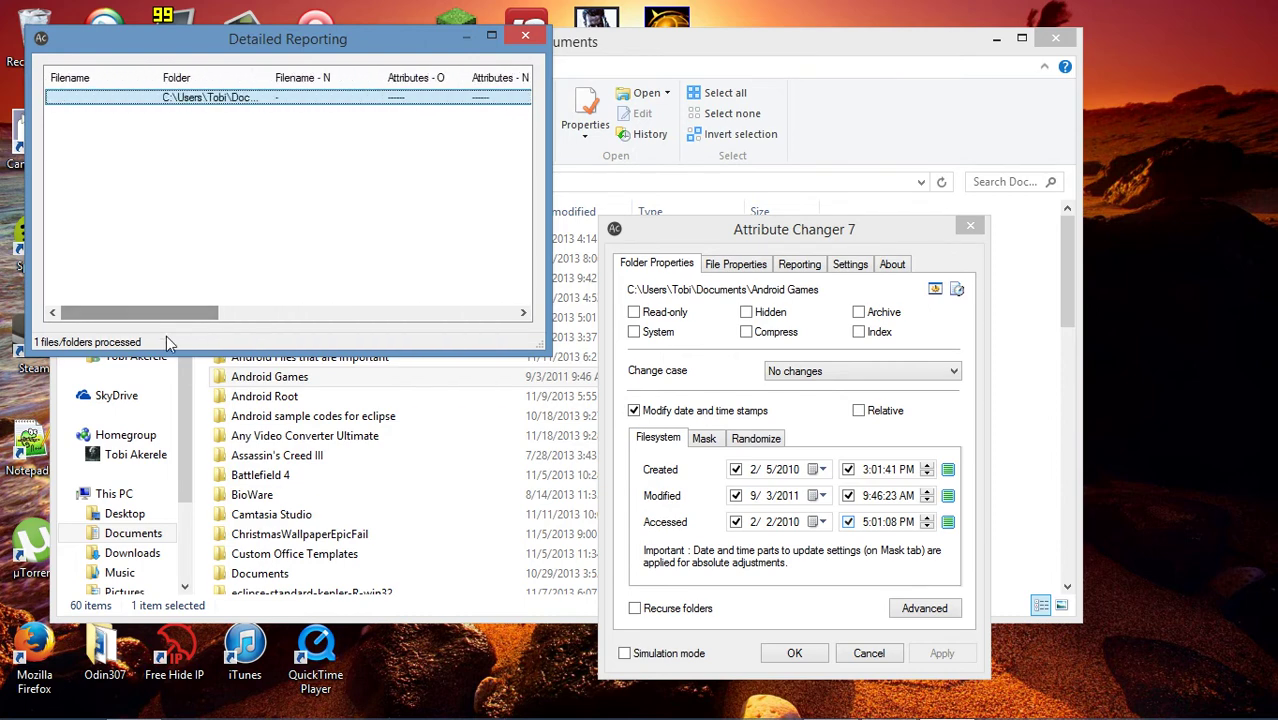
left_click(533, 45)
left_click(813, 655)
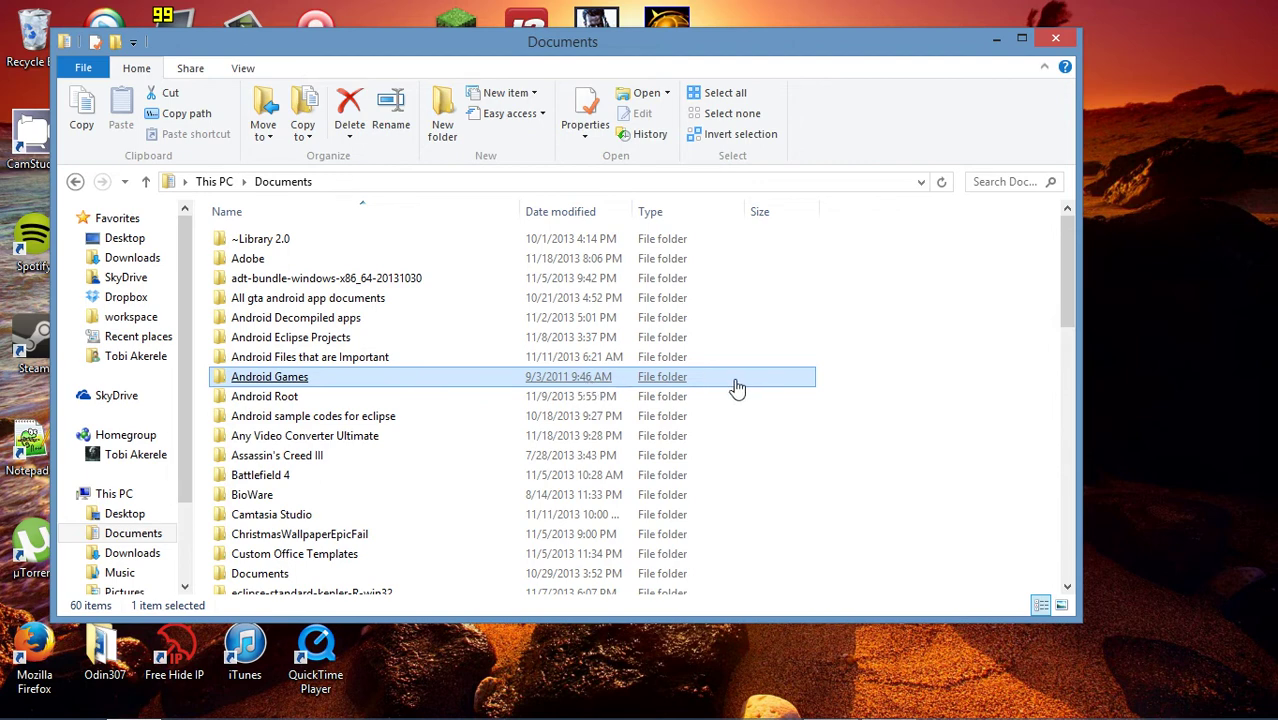
- Browse to C:\Program Files (x86)\Adobe\Adobe Photoshop CS6 and select Photoshop.exe
left_click(603, 398)
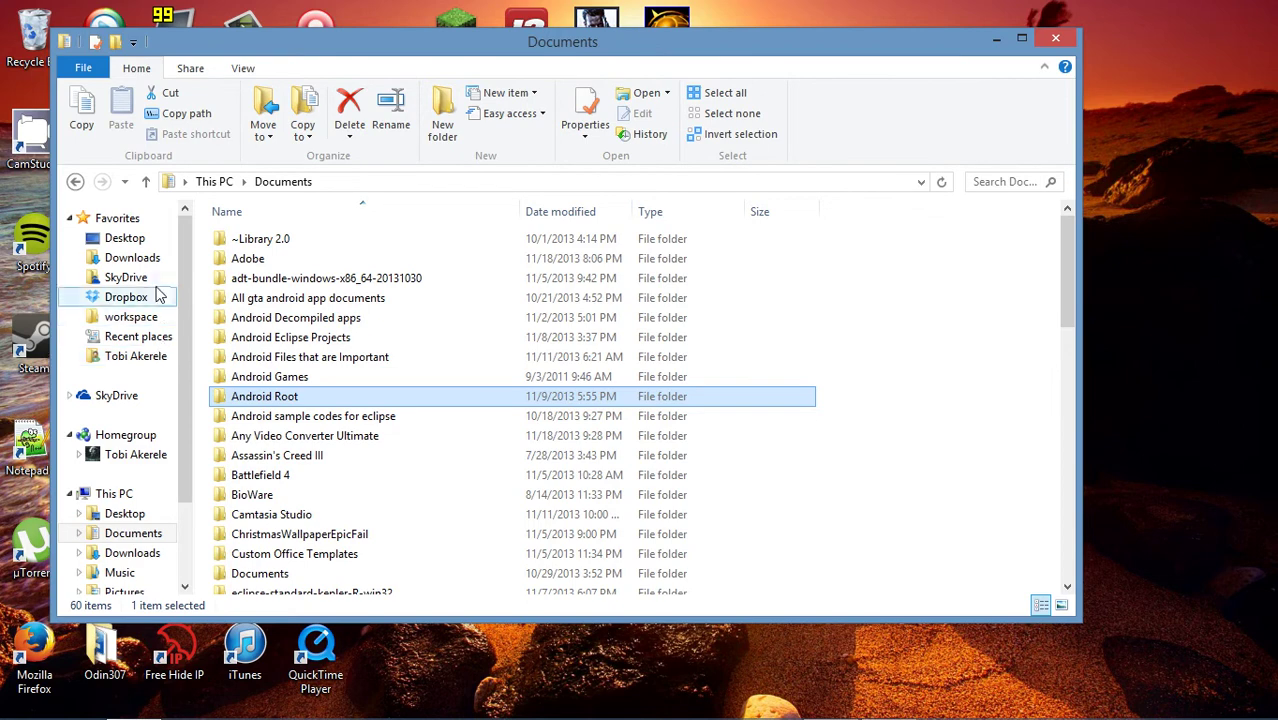
left_click(147, 592)
scroll(185, 485, "down", 2)
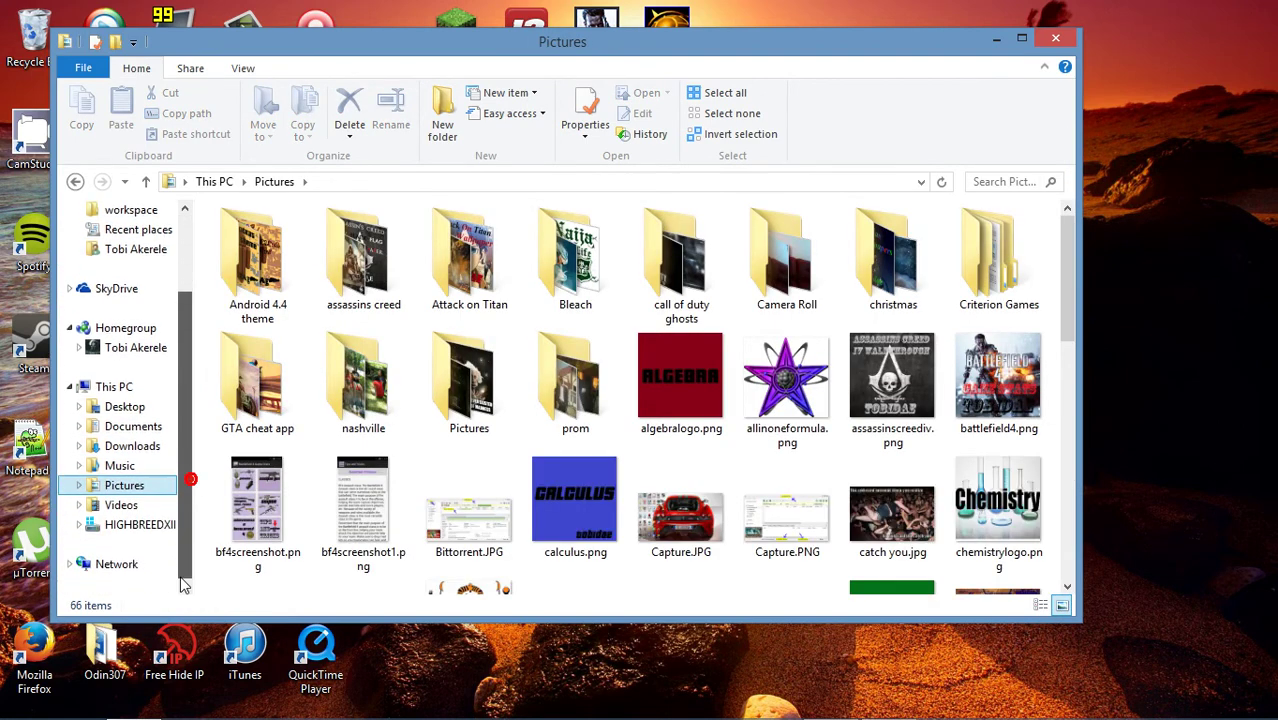
left_click(170, 524)
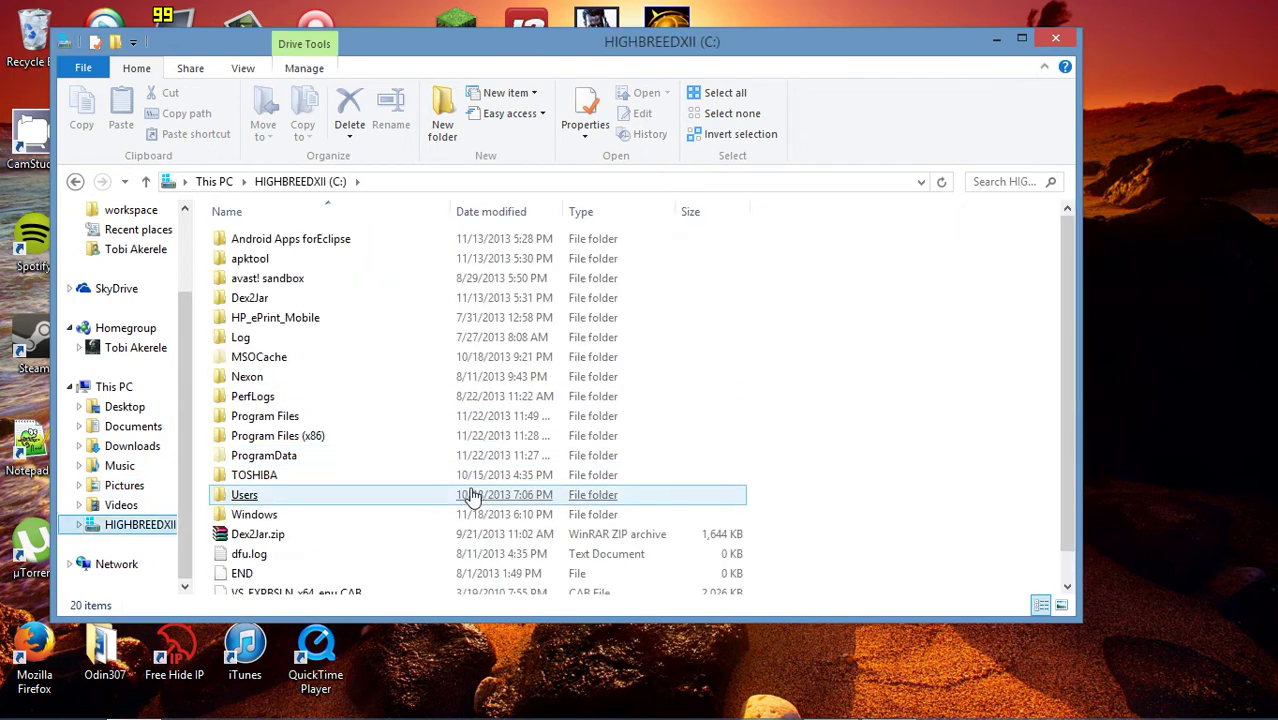
double_click(421, 441)
double_click(571, 243)
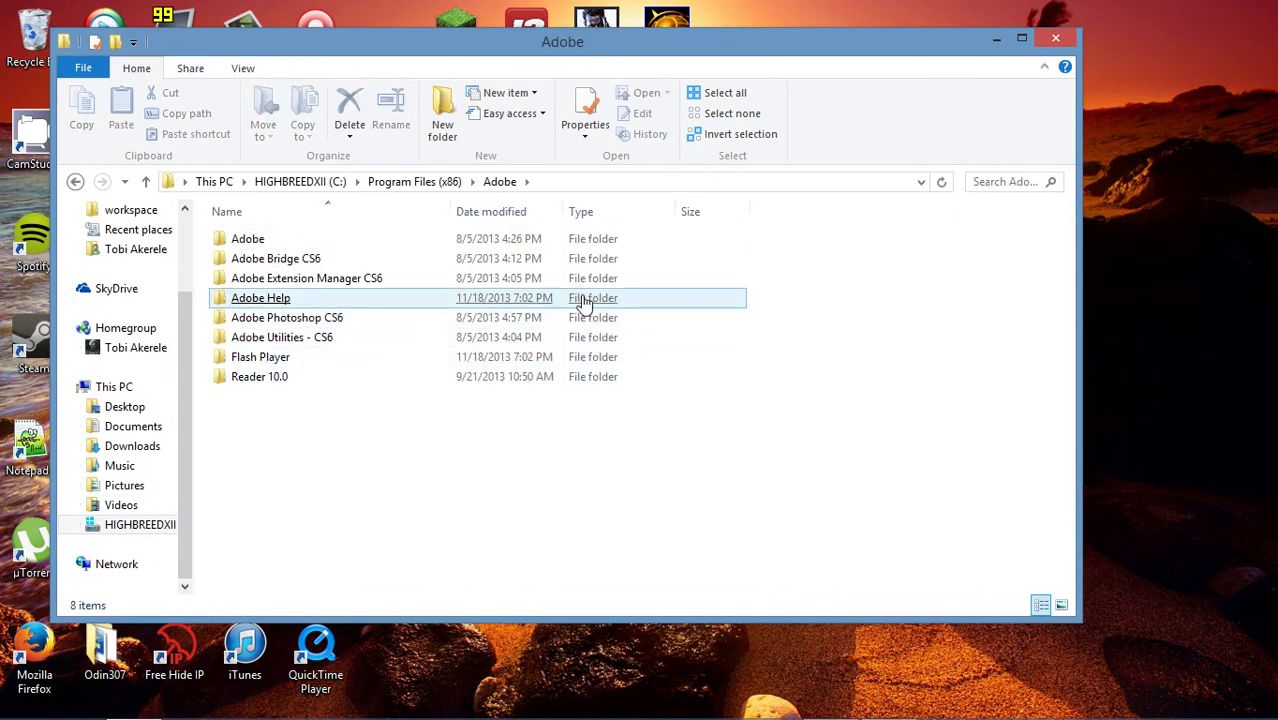
left_click(574, 316)
key("Return")
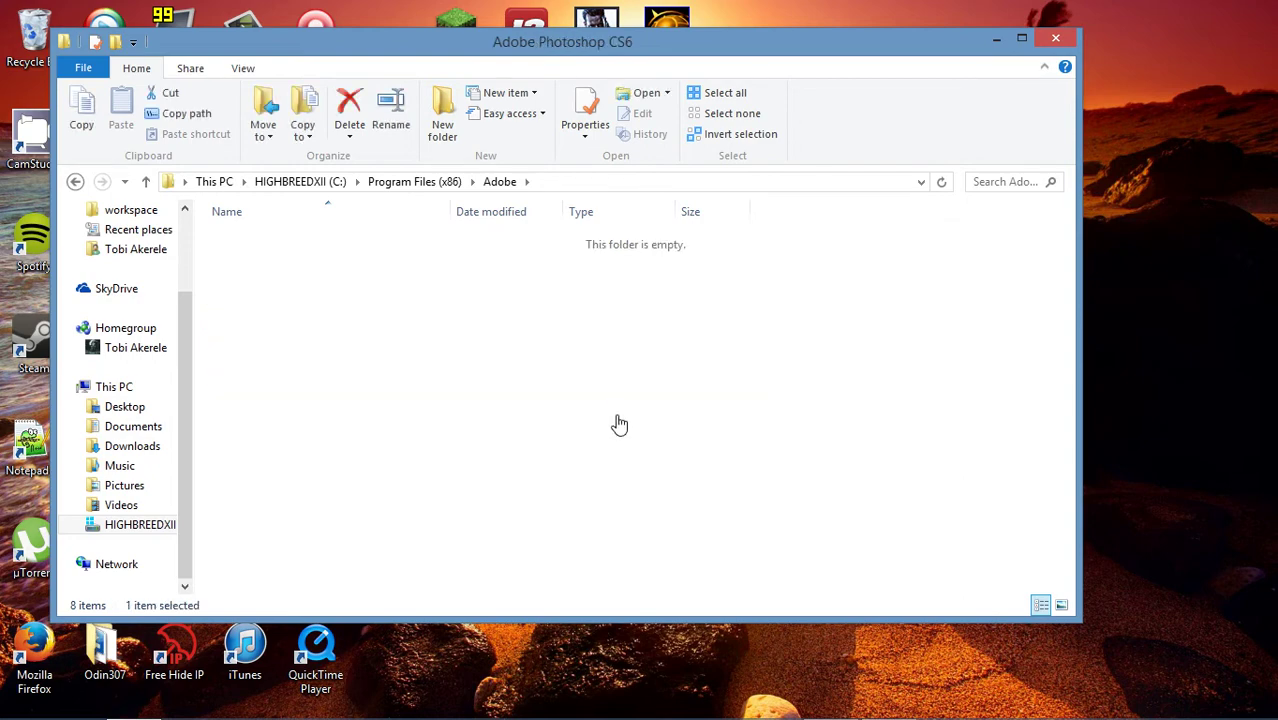
left_click_drag(1068, 262, 1067, 507)
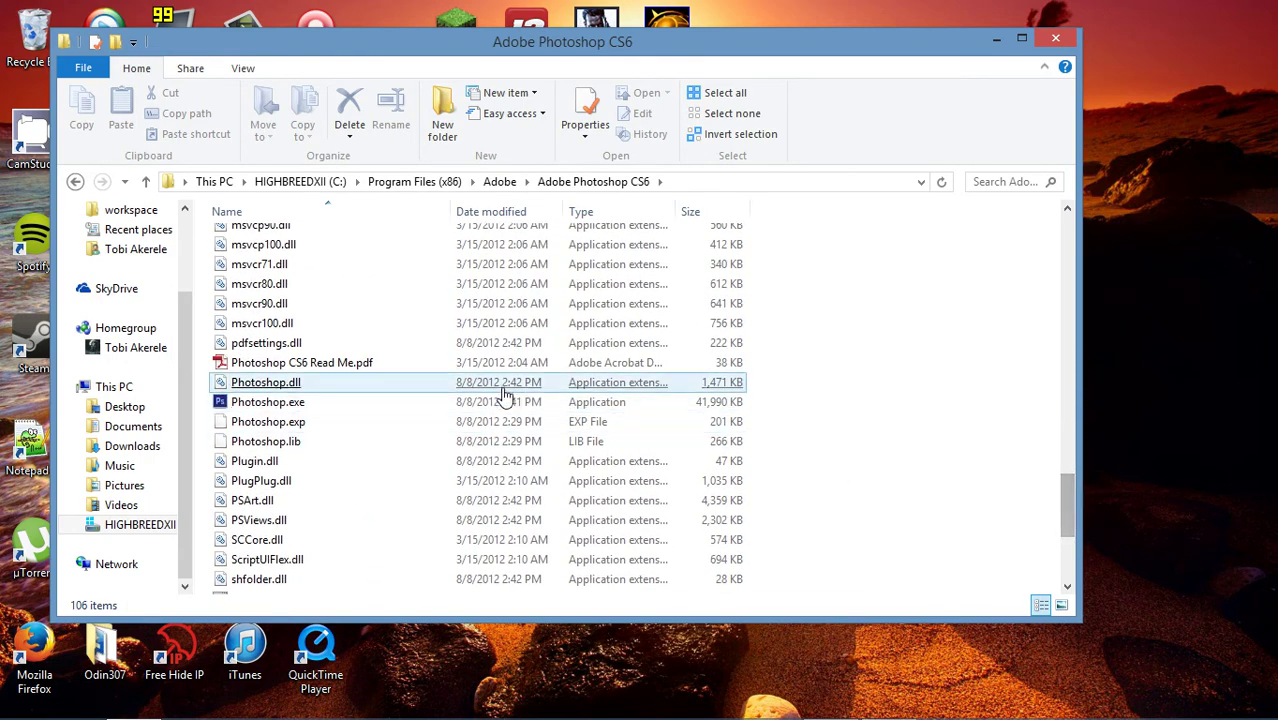
left_click(399, 404)
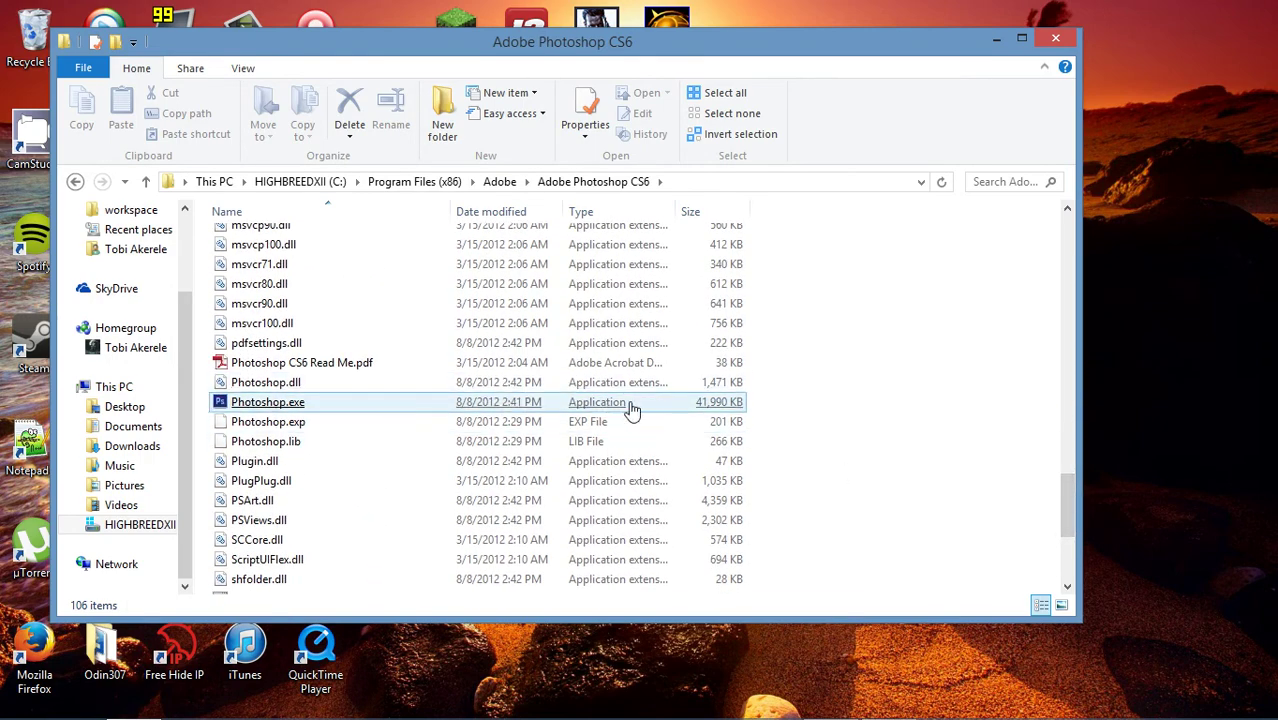
- Open Attribute Changer for Photoshop.exe with Modify date and time stamps enabled
double_click(507, 402)
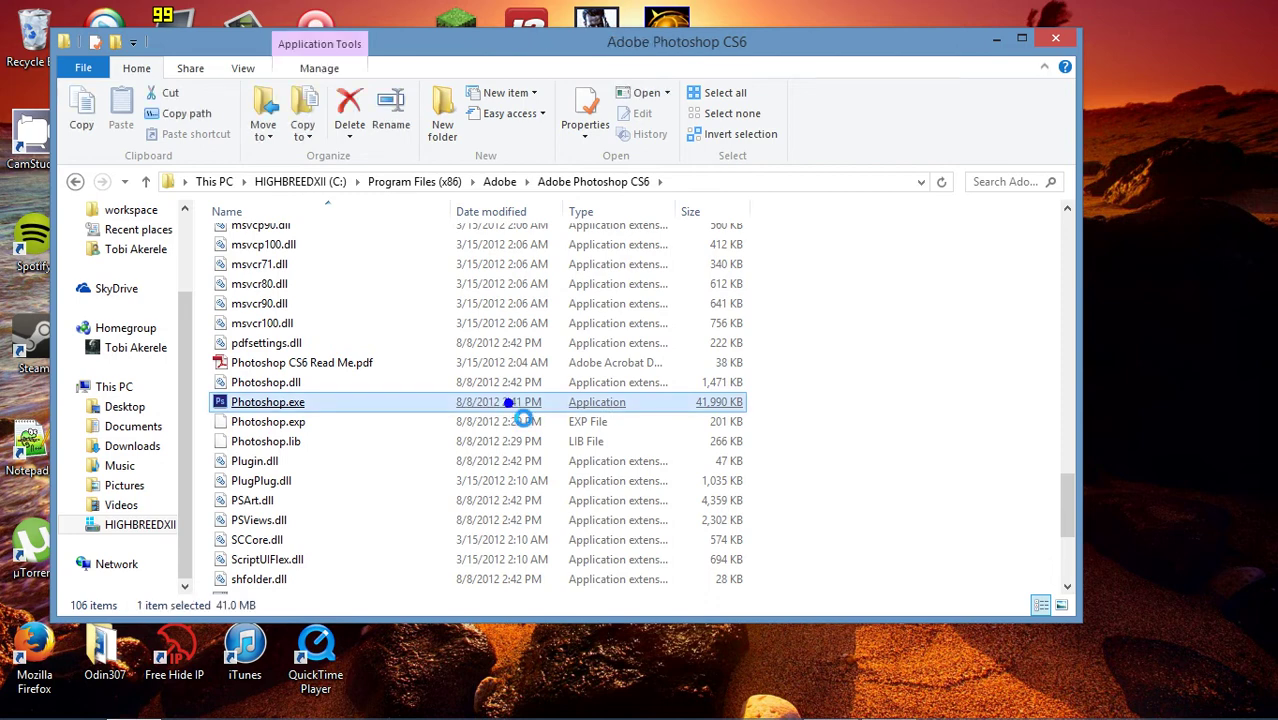
right_click(507, 402)
left_click(605, 505)
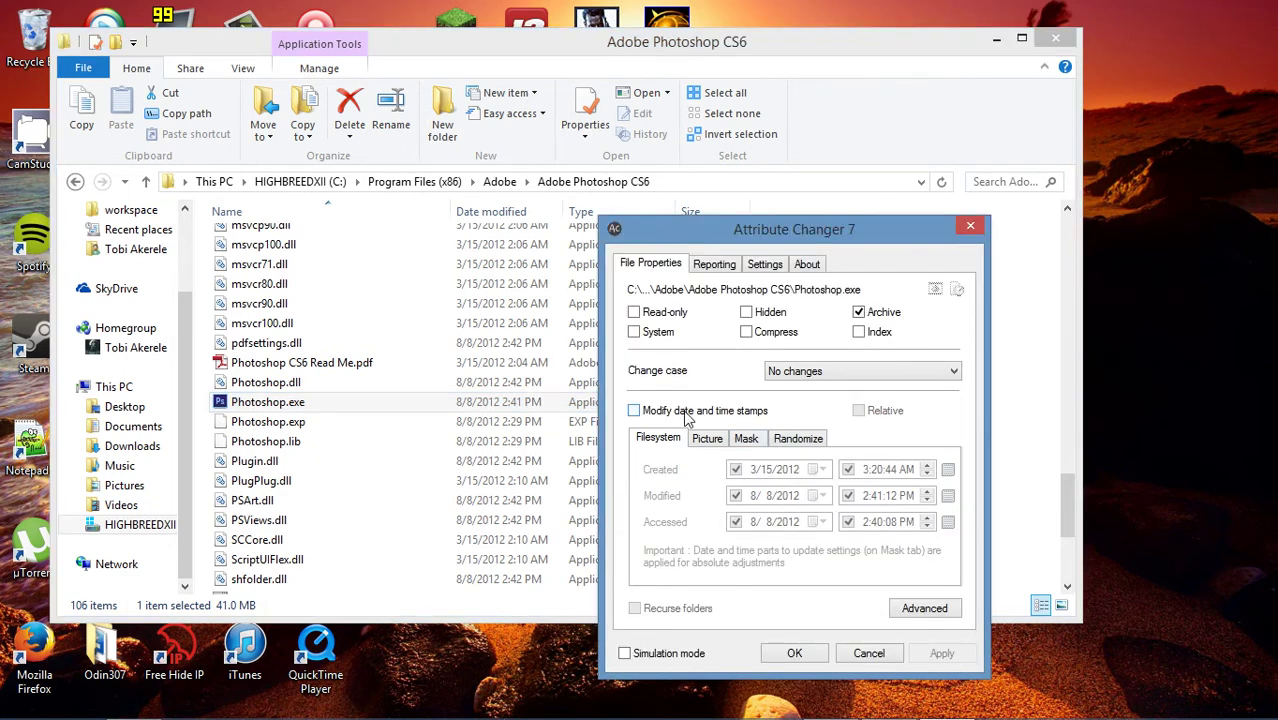
left_click(686, 414)
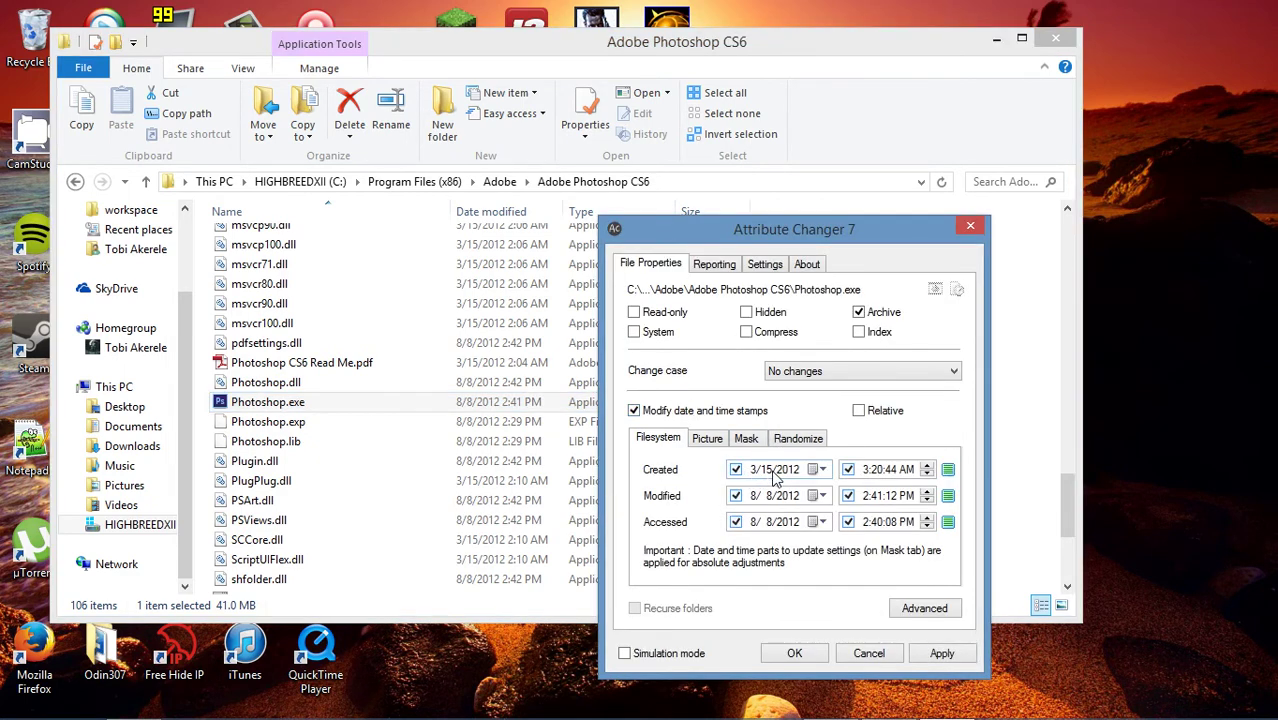
- Set the Modified and Accessed years to 2011 and the Modified day to 2
left_click(792, 496)
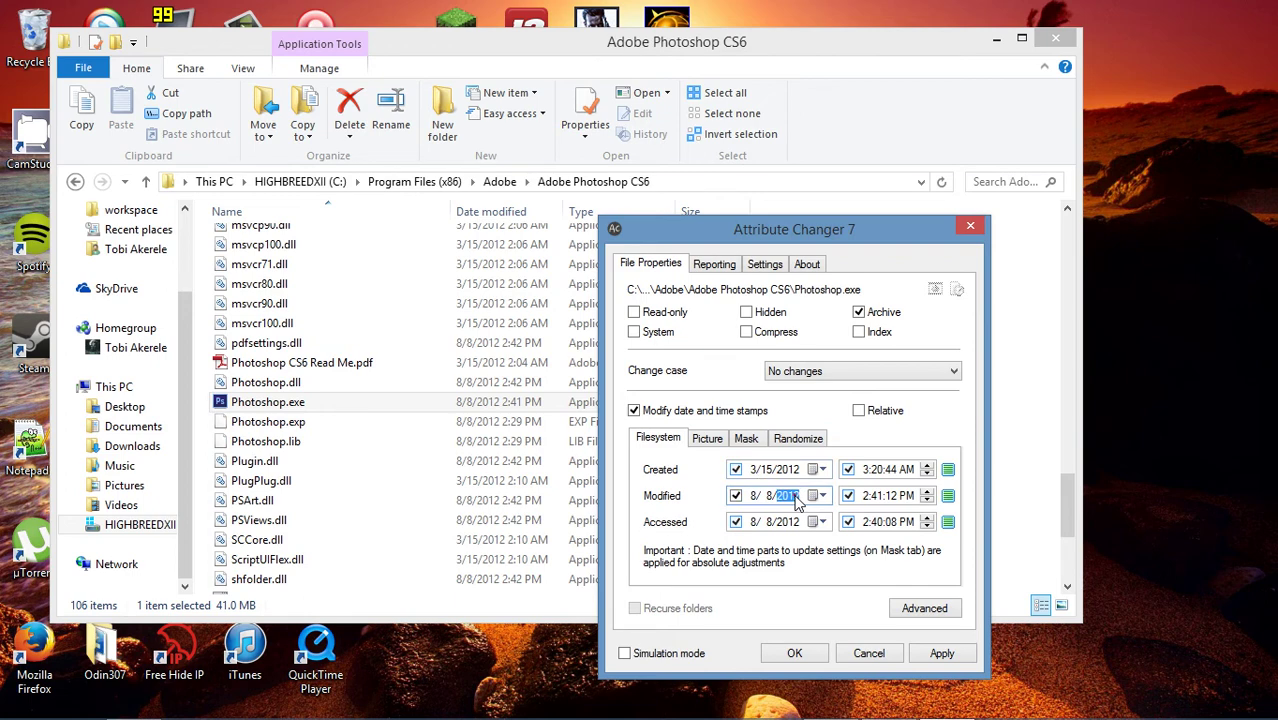
type("2011")
left_click(796, 523)
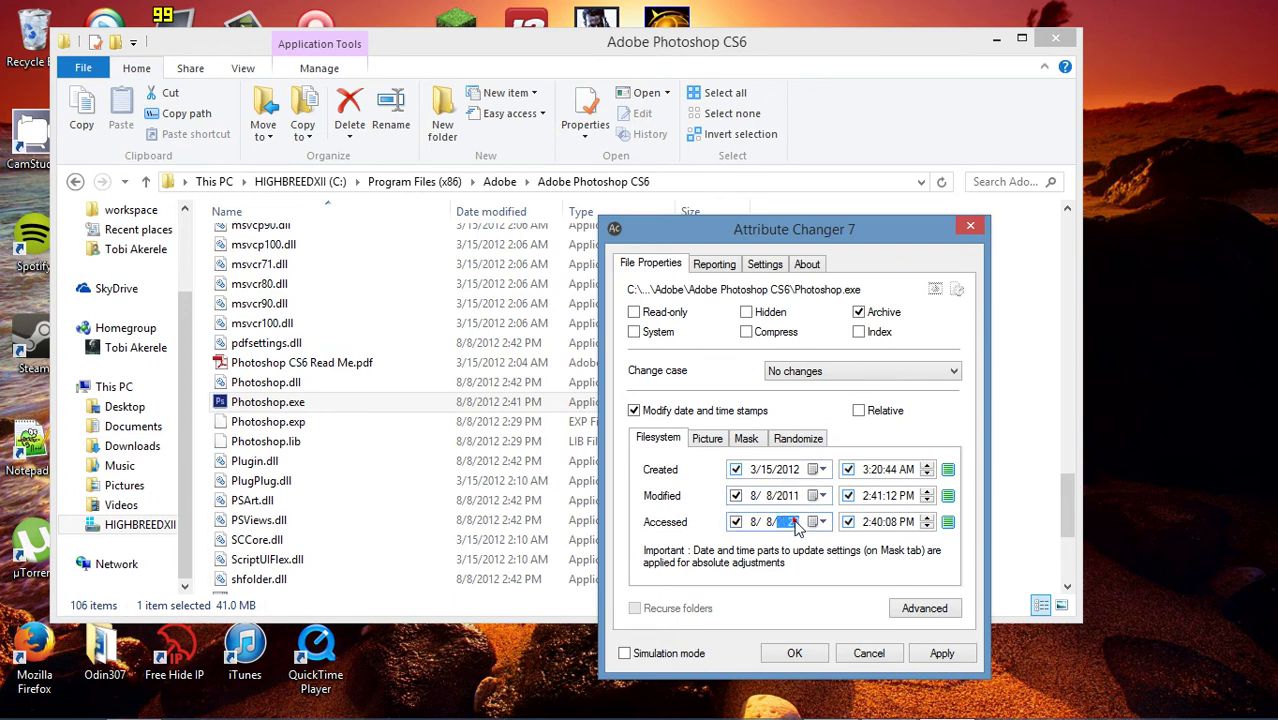
left_click(796, 523)
type("2011")
left_click(757, 476)
left_click(768, 497)
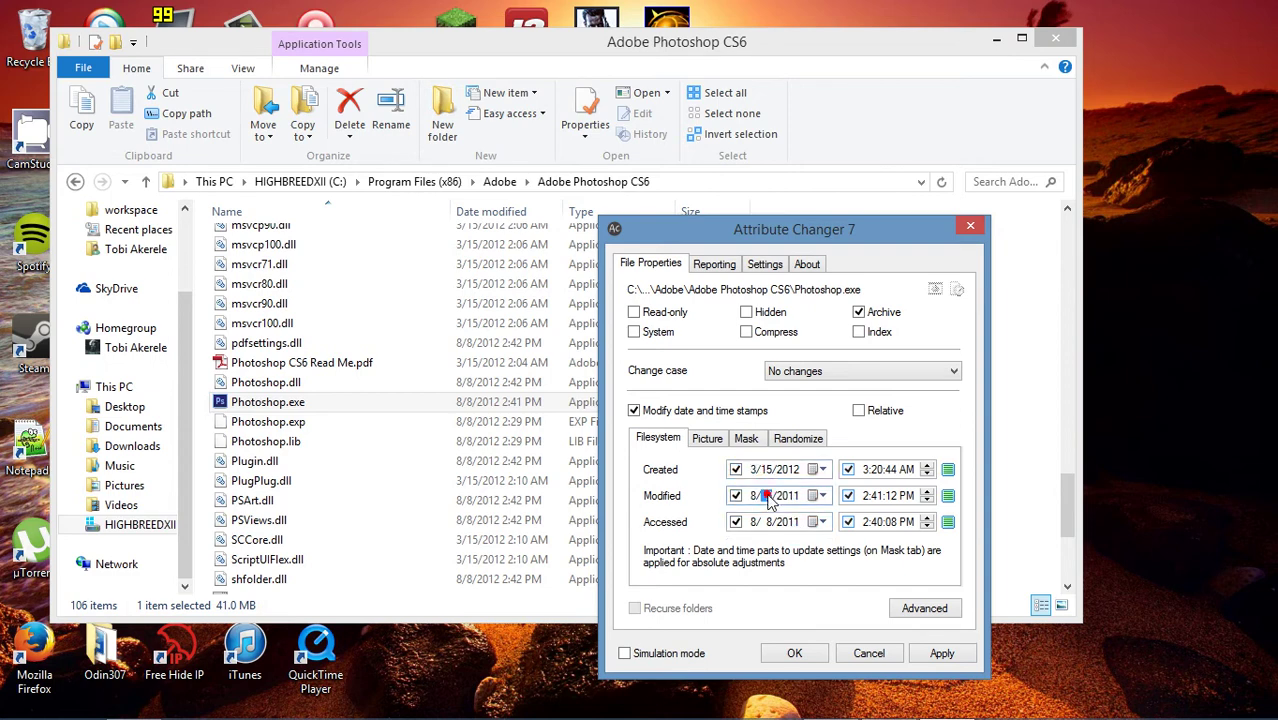
type("2")
left_click(753, 497)
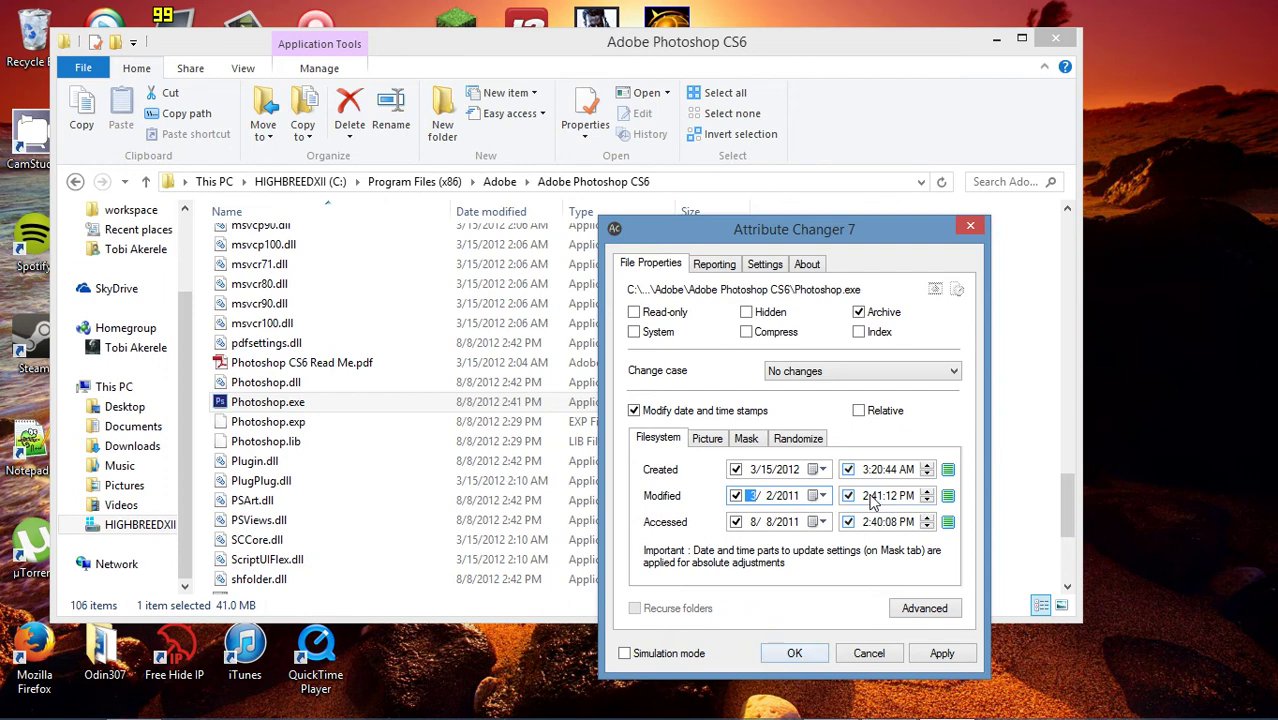
- Keep the Modified date at 3/2/2011 and move on to the Modified time's hour
left_click(866, 496)
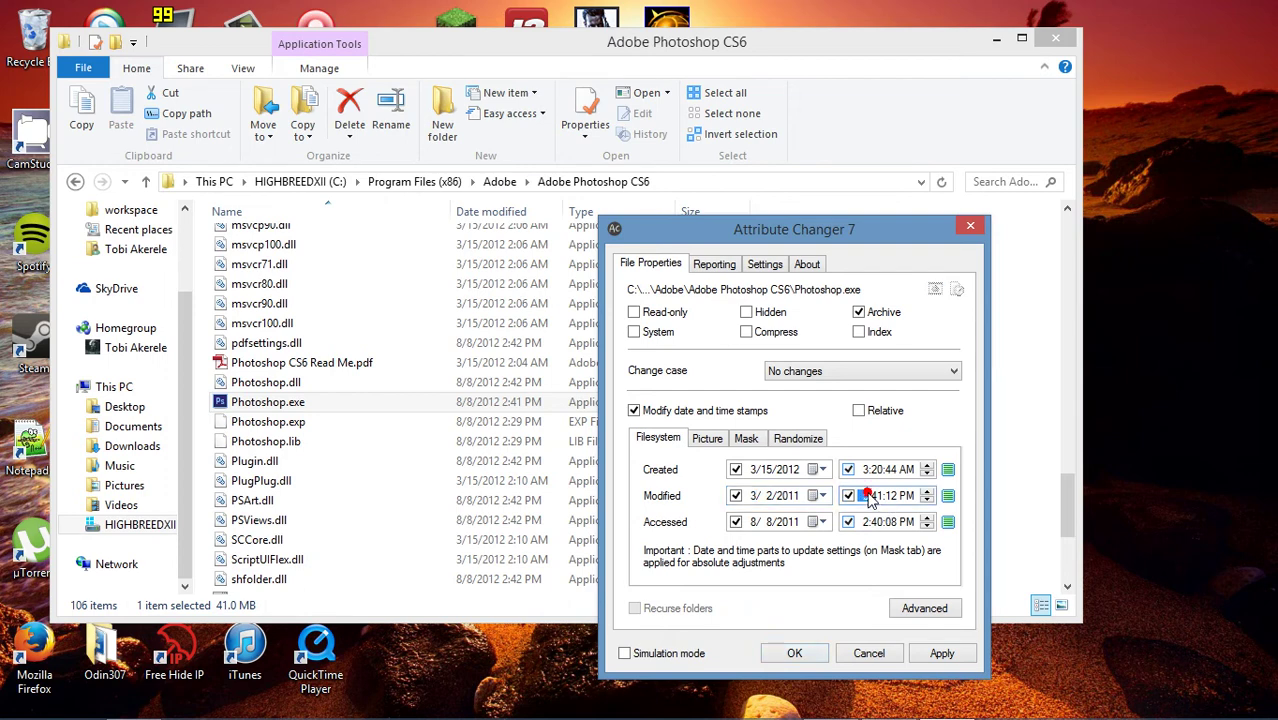
- Apply the timestamps, dismiss the report showing Photoshop.exe locked, and close Attribute Changer and the folder window
left_click(807, 655)
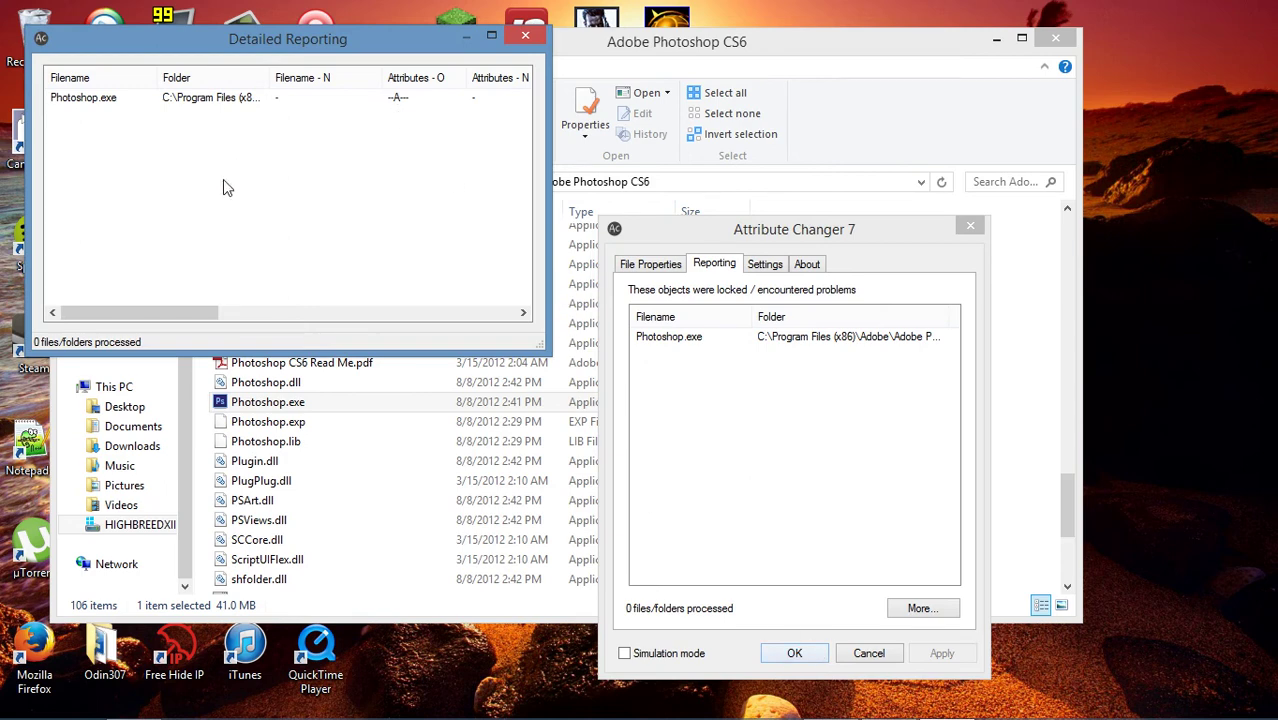
left_click_drag(189, 311, 528, 308)
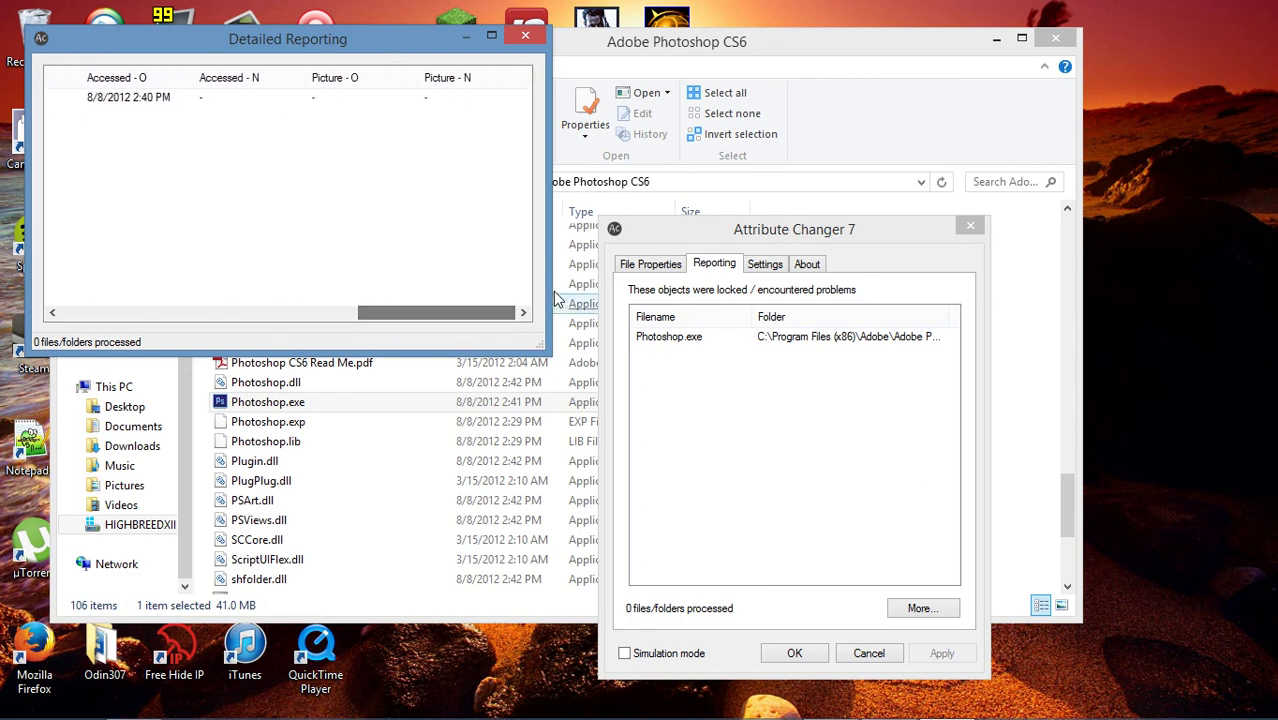
left_click(526, 36)
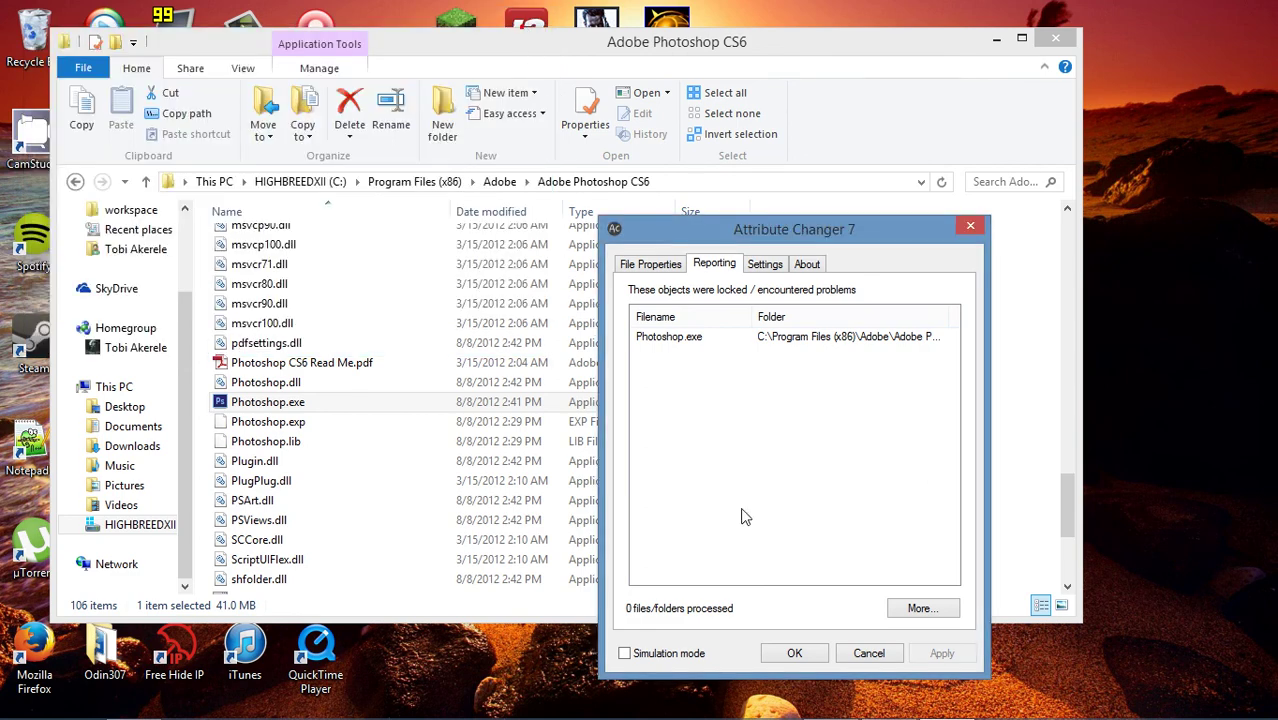
left_click(779, 658)
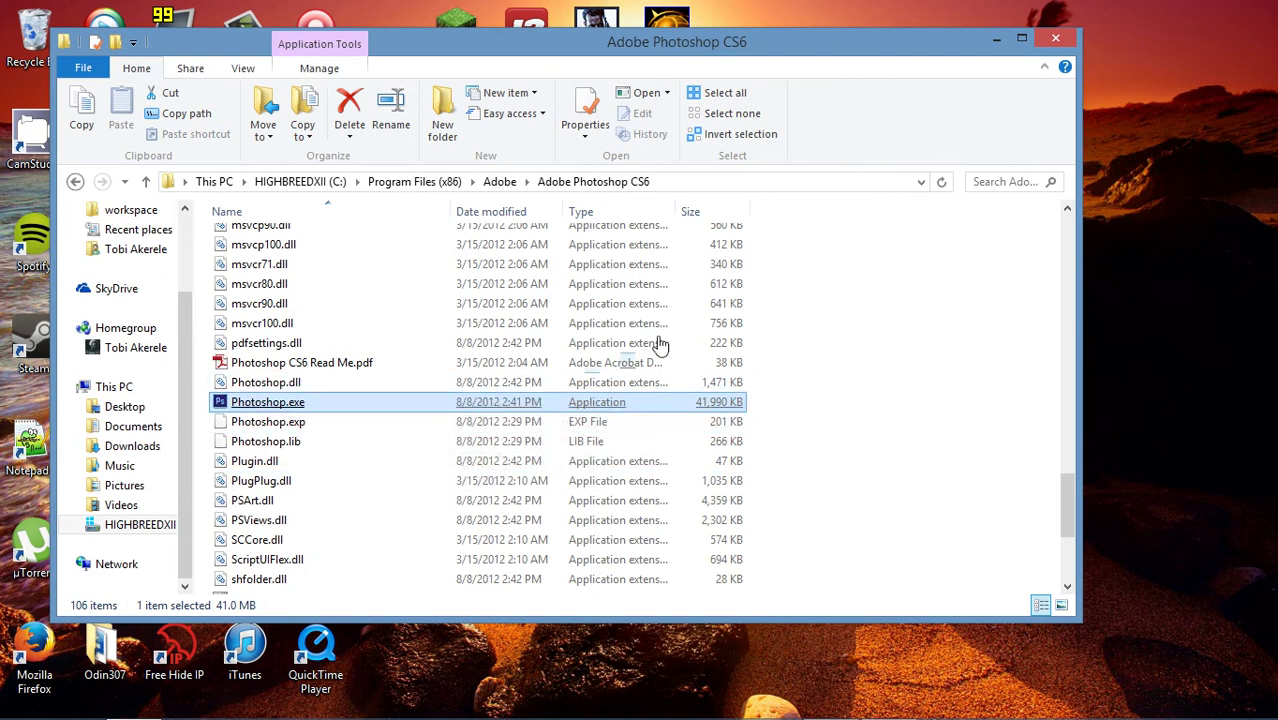
left_click(1057, 40)
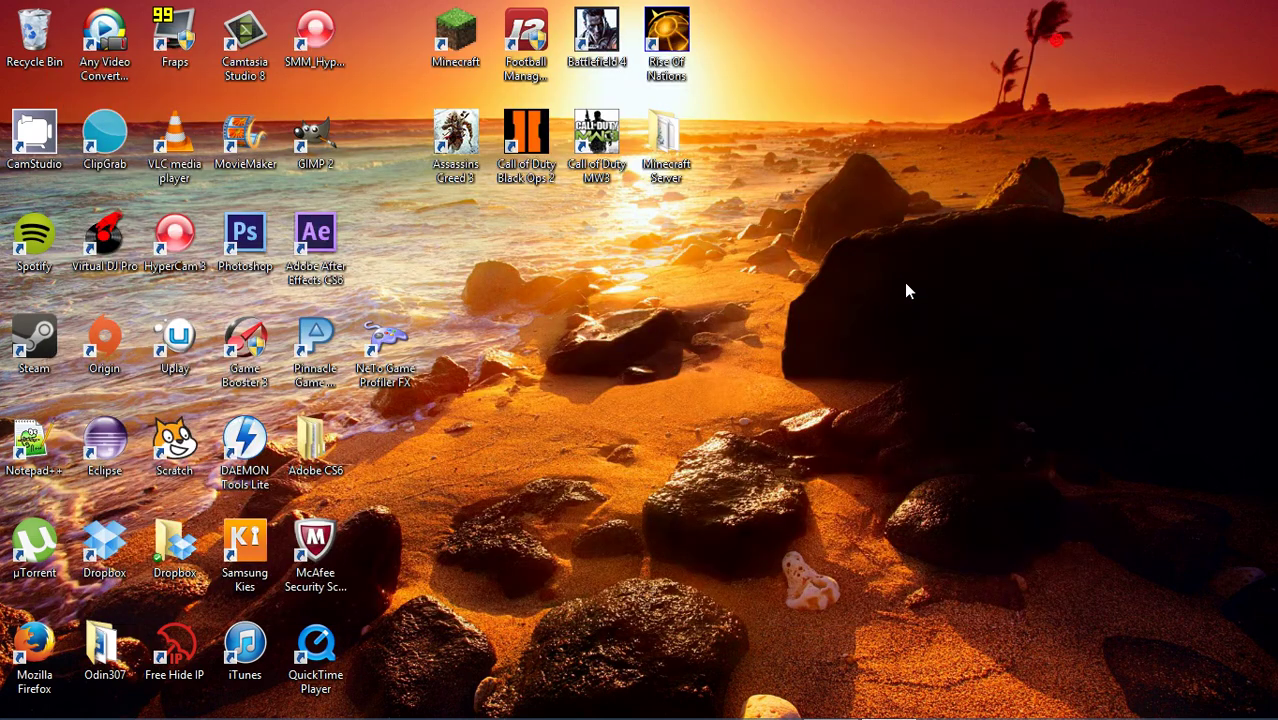